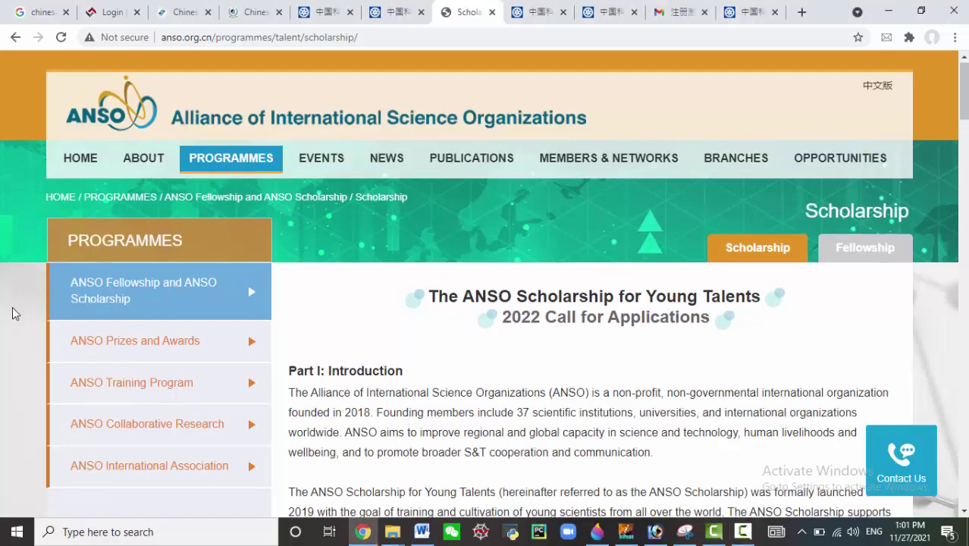
# Step: Read the ANSO Scholarship page down to Part IV's portal links and 31st March 2022 deadline, then go to UCAS registration
pyautogui.scroll(-1, 15, 313)
pyautogui.scroll(-10, 12, 313)
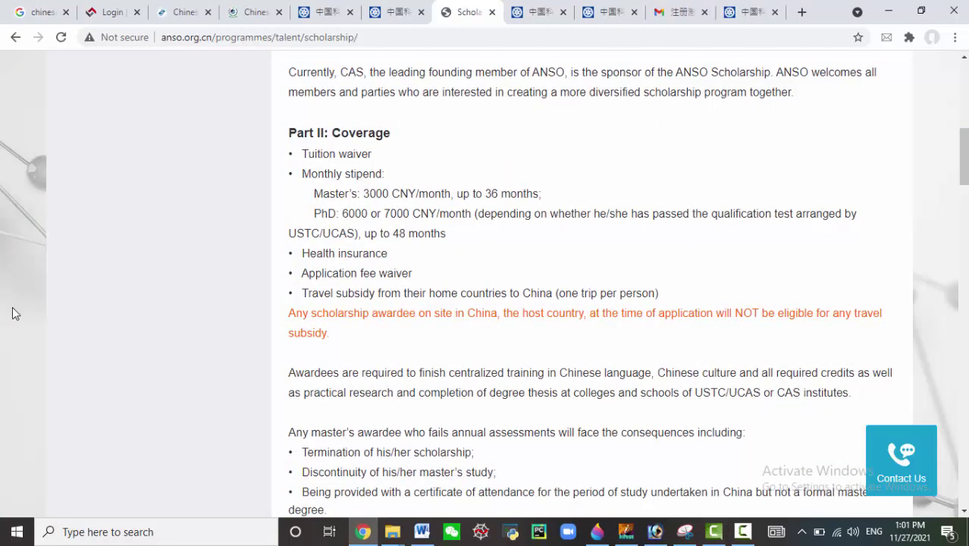
pyautogui.scroll(-5, 12, 313)
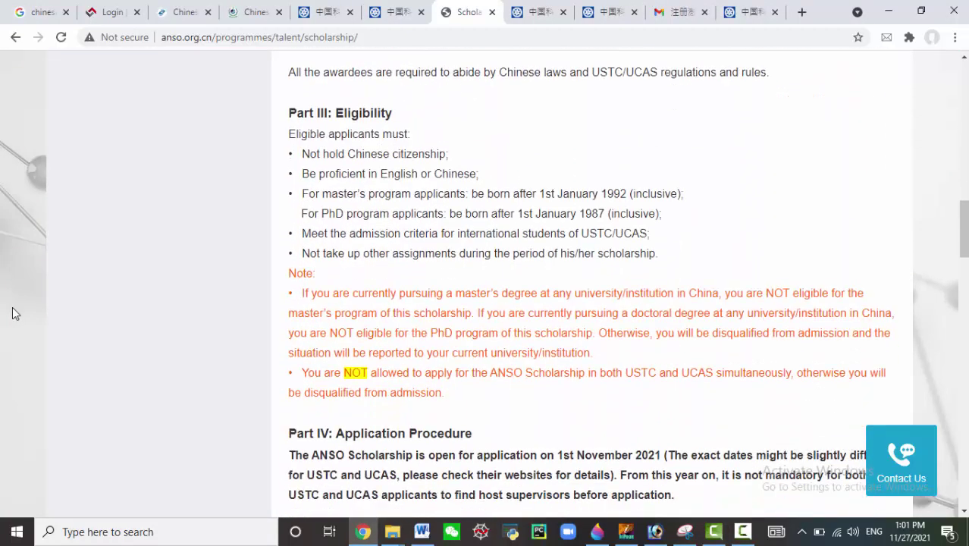
pyautogui.scroll(-3, 12, 313)
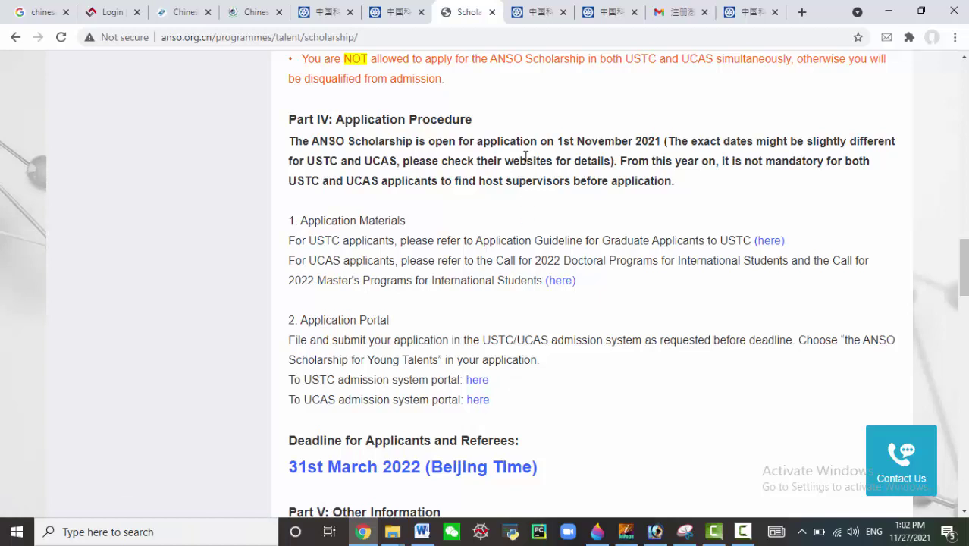
pyautogui.hotkey('ctrl', 'Tab')
pyautogui.hotkey('ctrl', 'Tab')
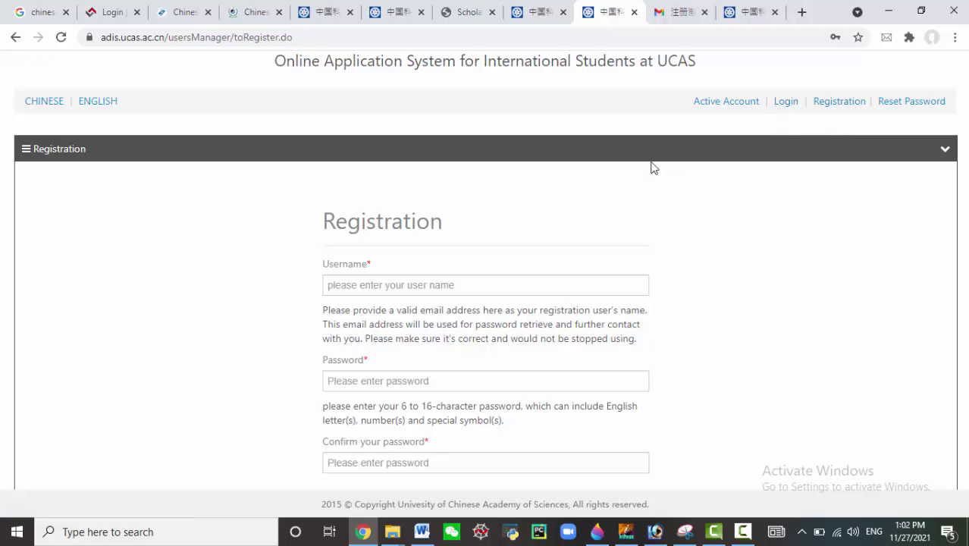
pyautogui.click(372, 286)
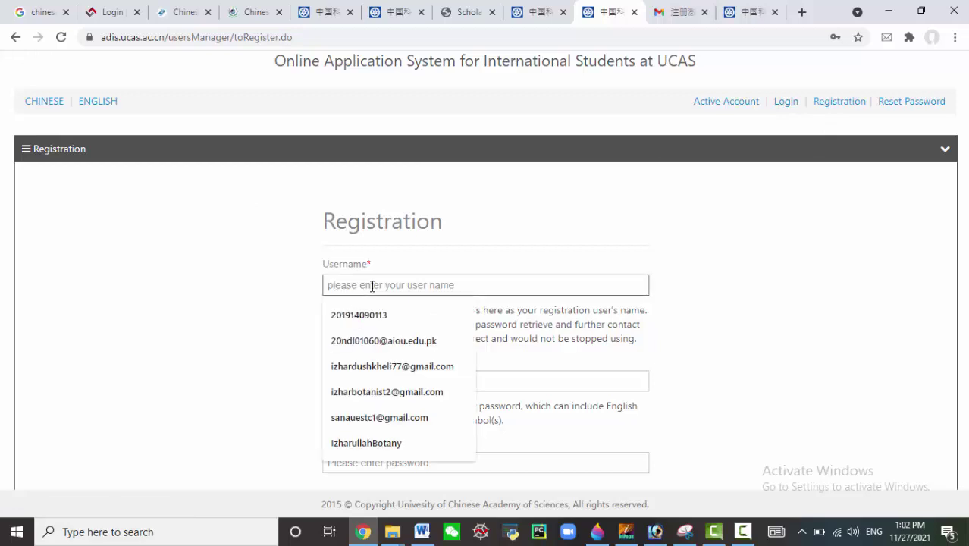
pyautogui.click(250, 298)
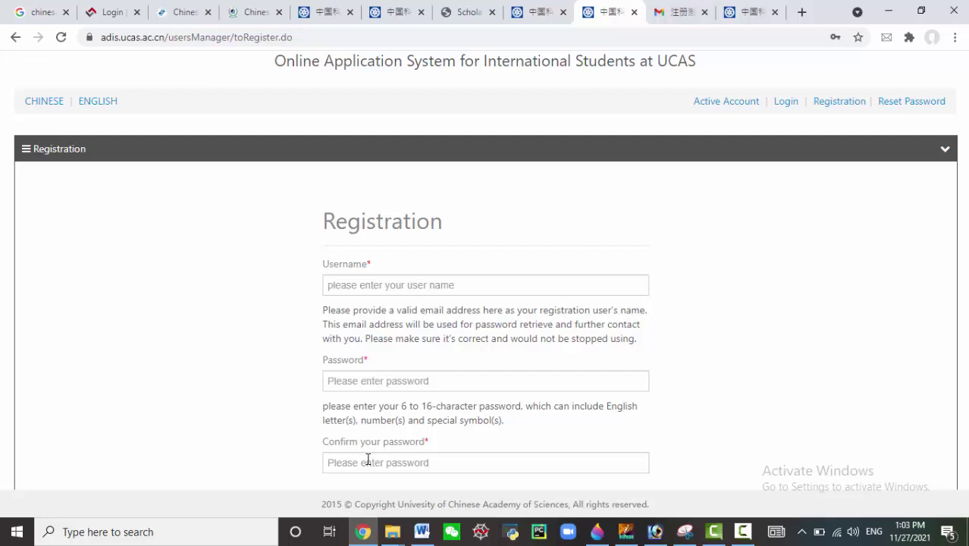
pyautogui.scroll(-3, 225, 398)
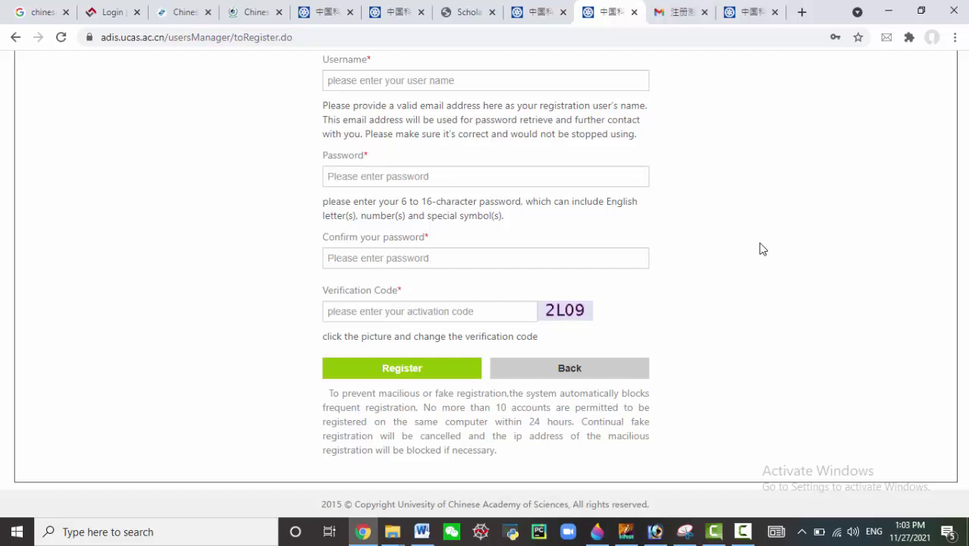
# Step: Select the activation code in the oasis email in Gmail and return to the UCAS activation page
pyautogui.click(678, 11)
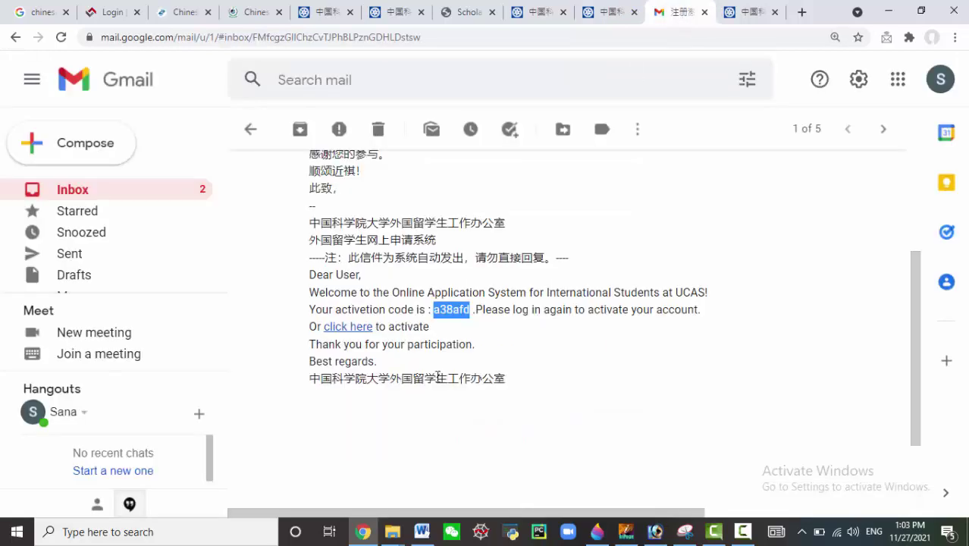
pyautogui.click(76, 190)
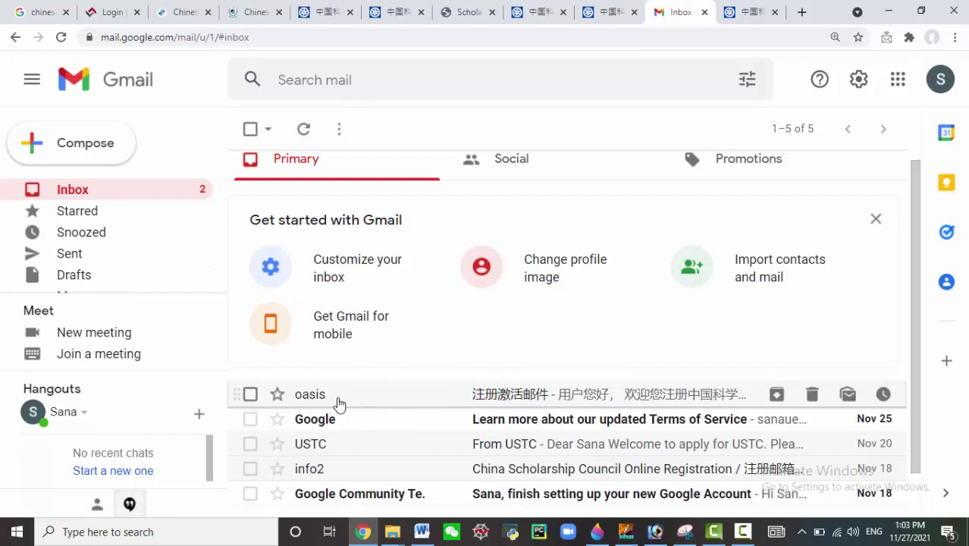
pyautogui.click(472, 399)
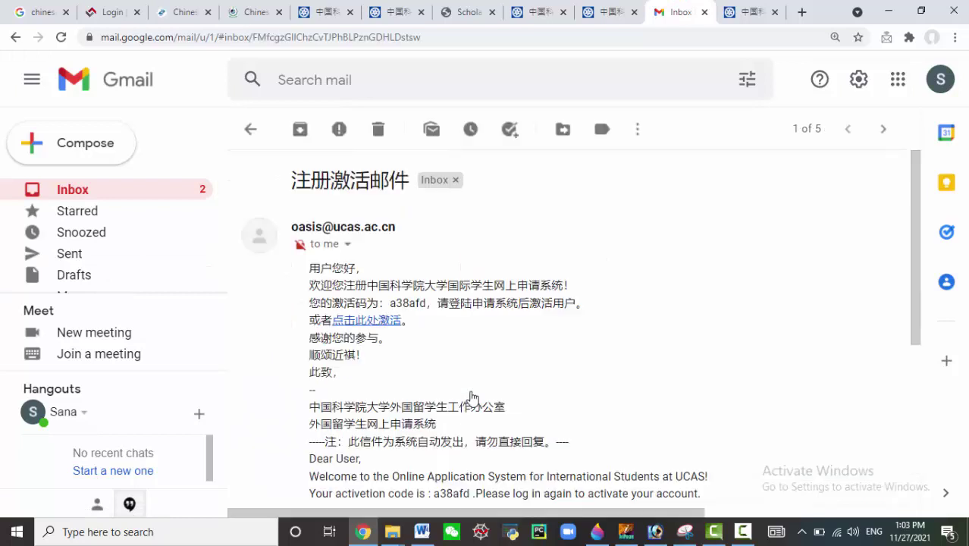
pyautogui.moveTo(915, 258); pyautogui.dragTo(919, 323)
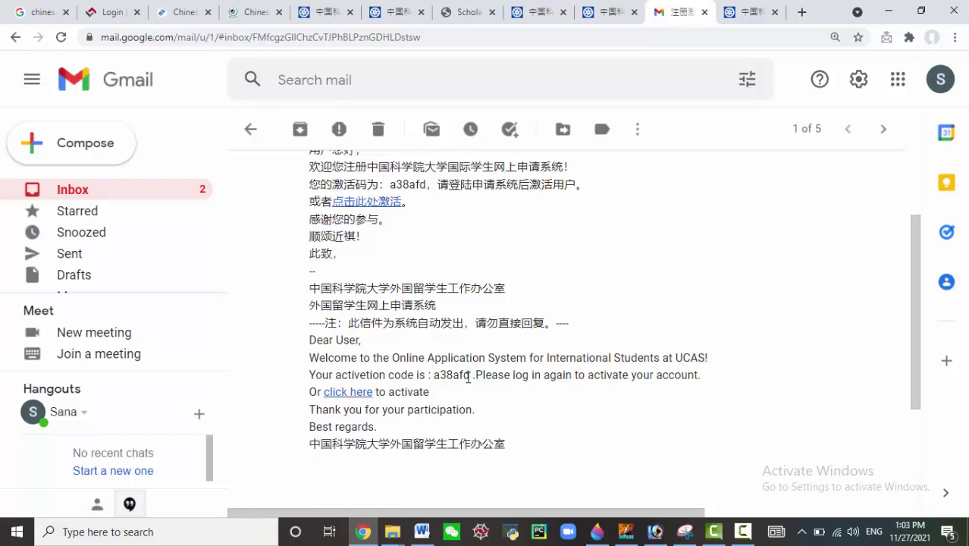
pyautogui.moveTo(468, 377); pyautogui.dragTo(430, 375)
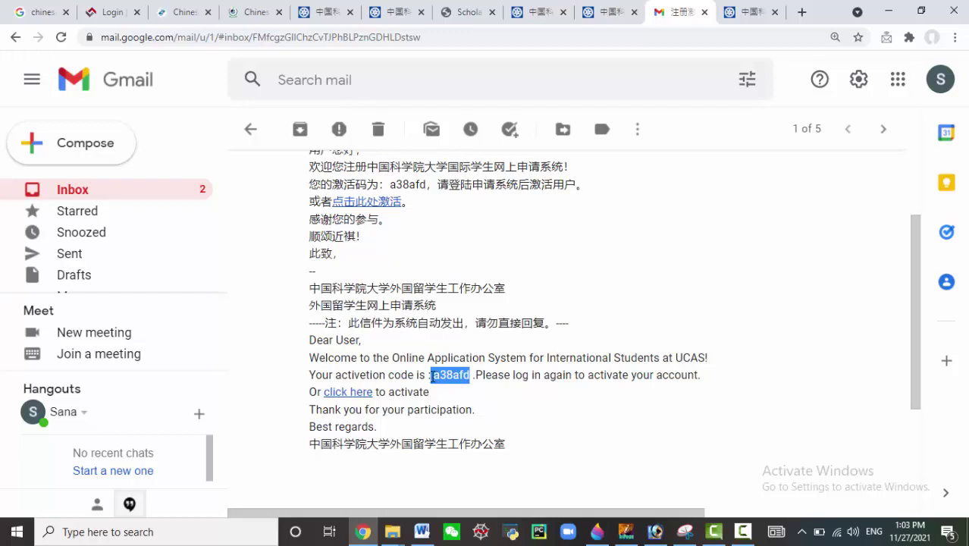
pyautogui.click(394, 11)
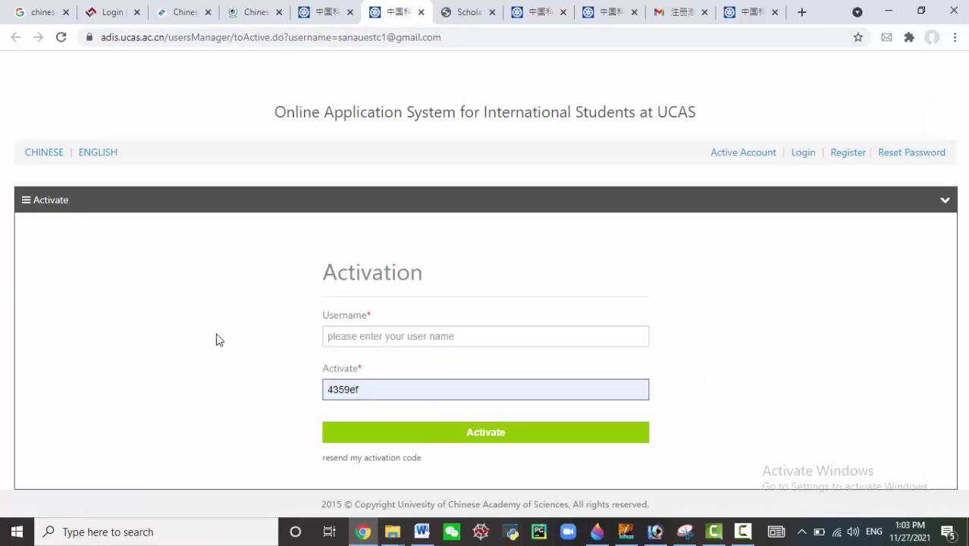
# Step: Clear the UCAS activation code field and move to the login page with saved credentials
pyautogui.click(395, 336)
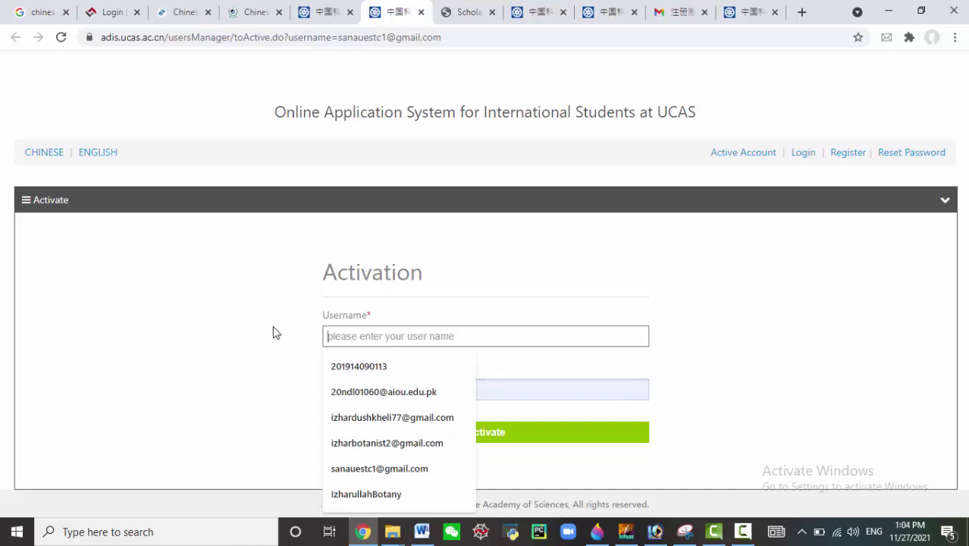
pyautogui.click(275, 334)
pyautogui.click(374, 340)
pyautogui.click(288, 354)
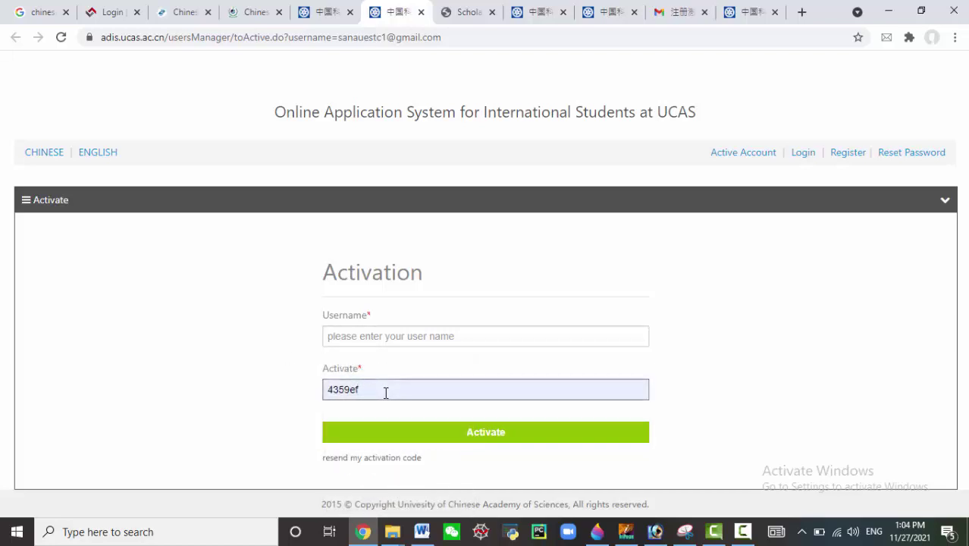
pyautogui.press('BackSpace')
pyautogui.press('BackSpace')
pyautogui.press('BackSpace')
pyautogui.press('BackSpace')
pyautogui.press('BackSpace')
pyautogui.press('BackSpace')
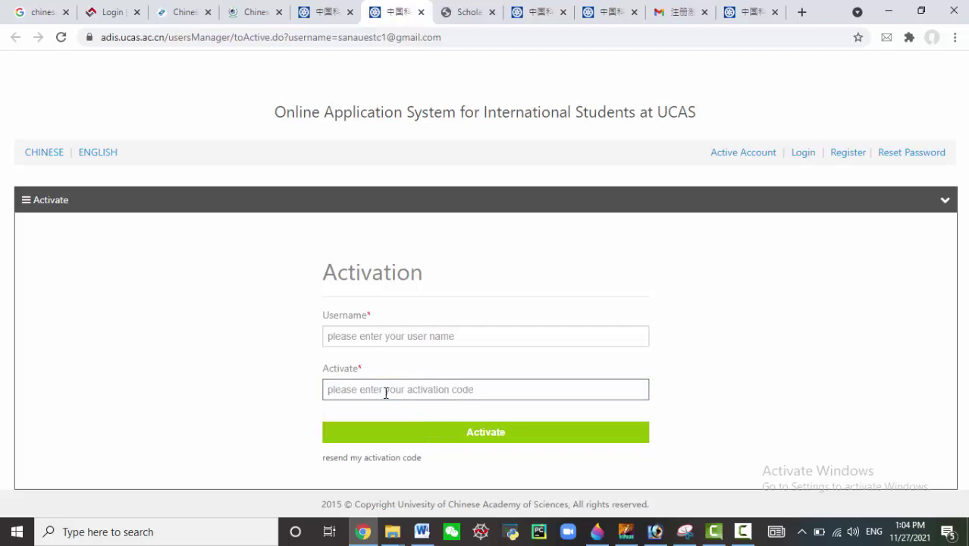
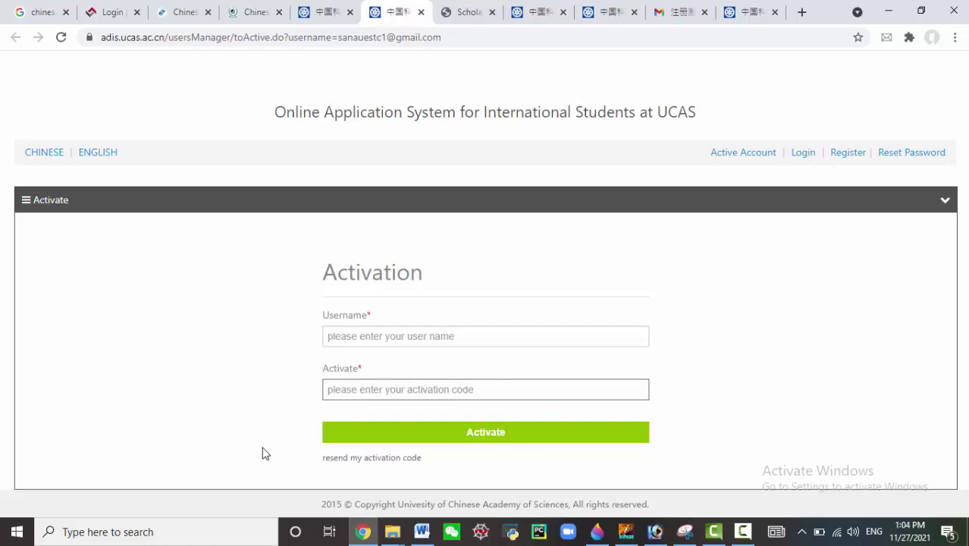
pyautogui.hotkey('ctrl', 'Tab')
pyautogui.hotkey('ctrl', 'Tab')
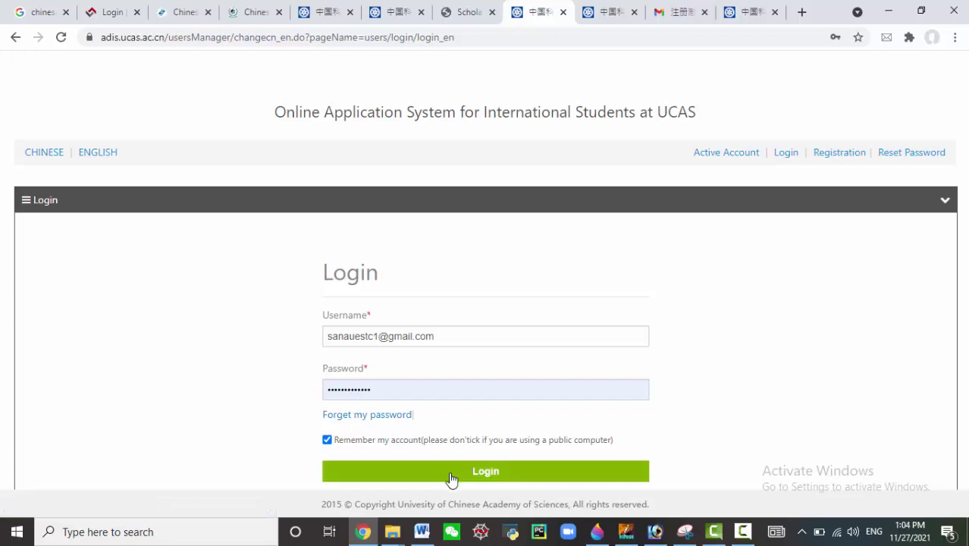
# Step: Log in to UCAS with the pre-filled account e-mail and password
pyautogui.click(499, 473)
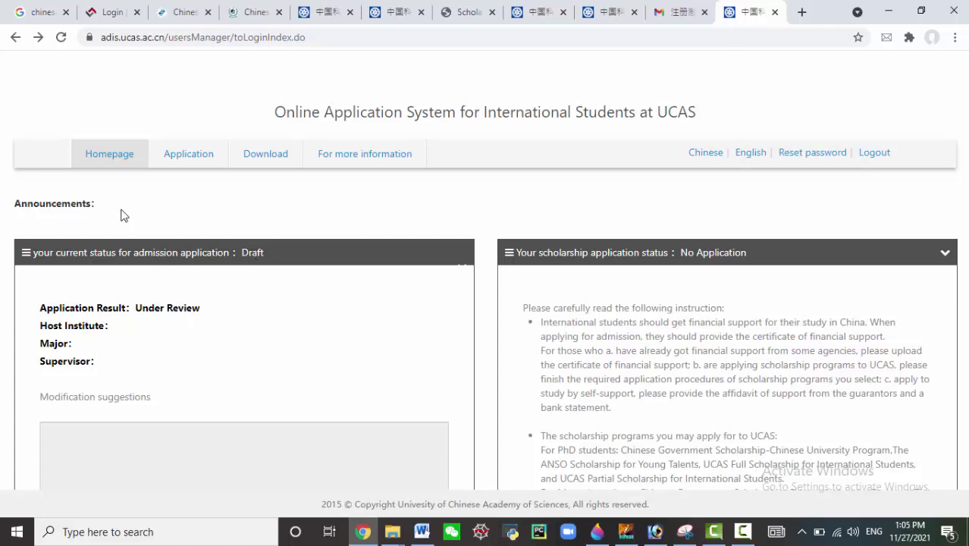
# Step: Show the Application menu's sections, from program selection to family members
pyautogui.moveTo(195, 167)
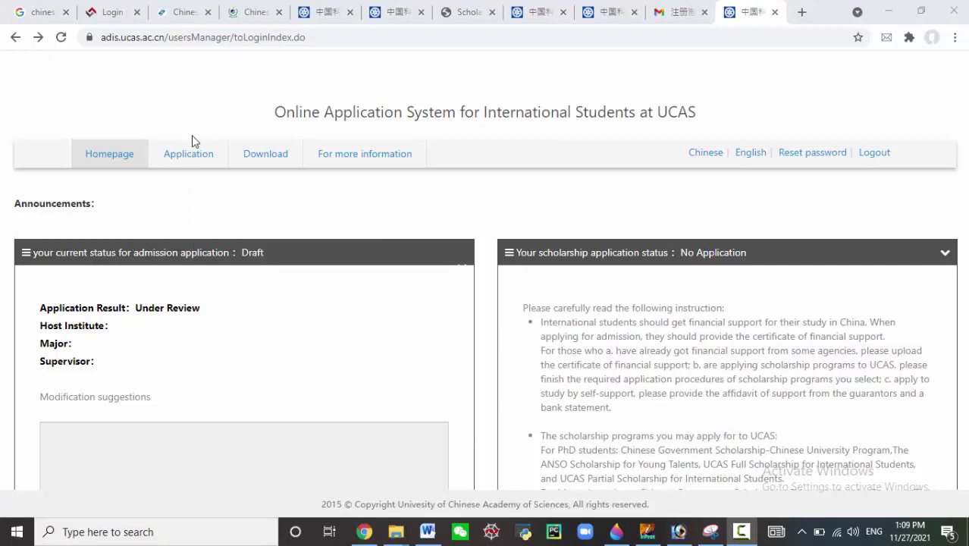
pyautogui.moveTo(185, 159)
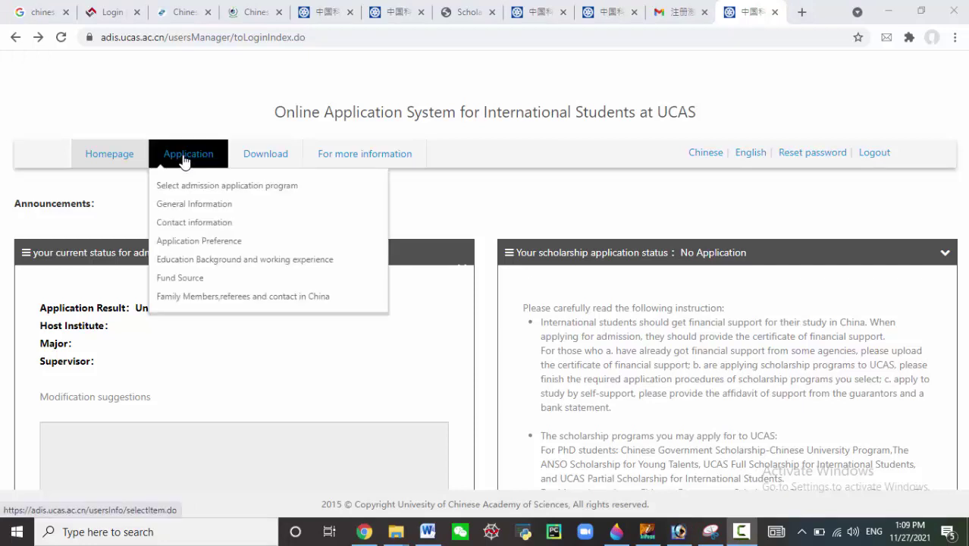
# Step: Choose Doctoral Student as the admission program
pyautogui.click(213, 190)
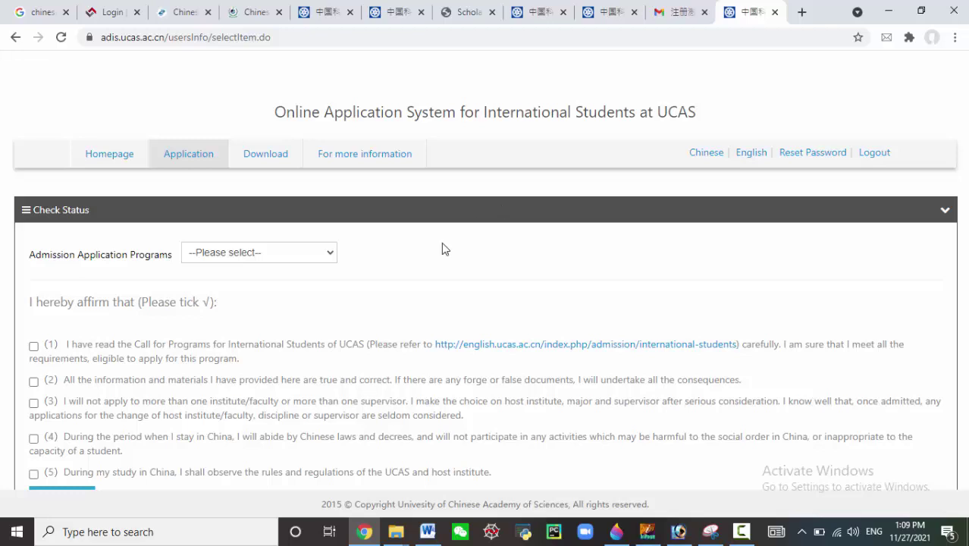
pyautogui.click(327, 259)
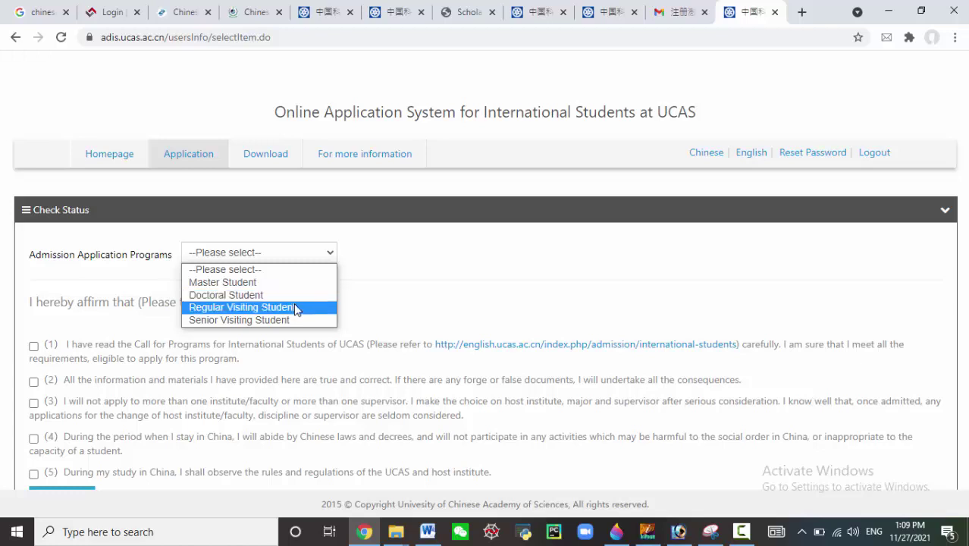
pyautogui.click(248, 297)
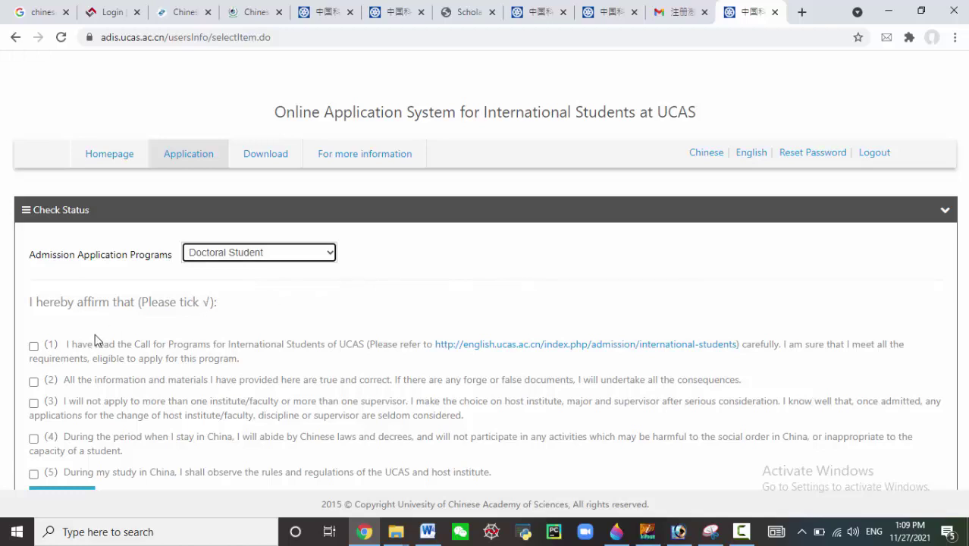
# Step: Tick all five 'I hereby affirm that' declarations and confirm them
pyautogui.click(33, 347)
pyautogui.click(34, 382)
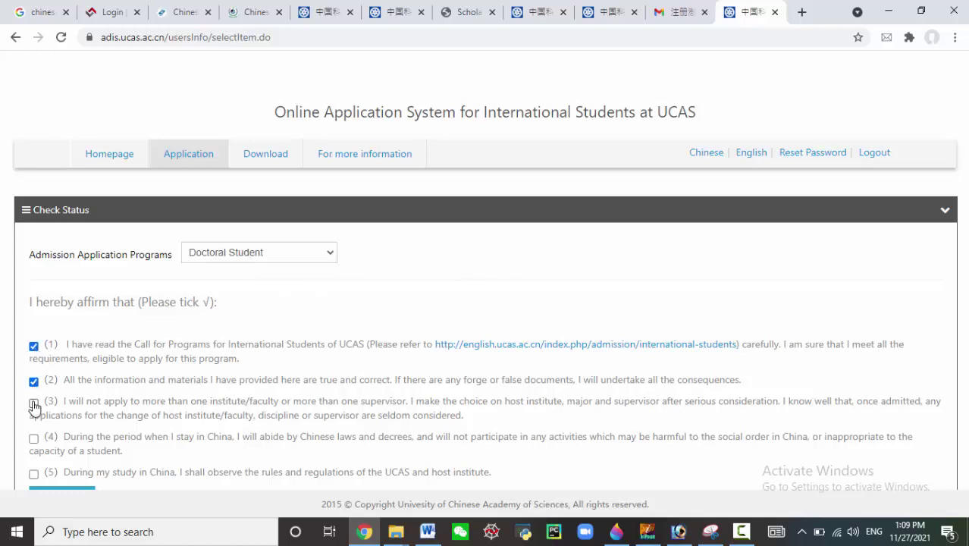
pyautogui.click(34, 403)
pyautogui.click(33, 438)
pyautogui.click(34, 476)
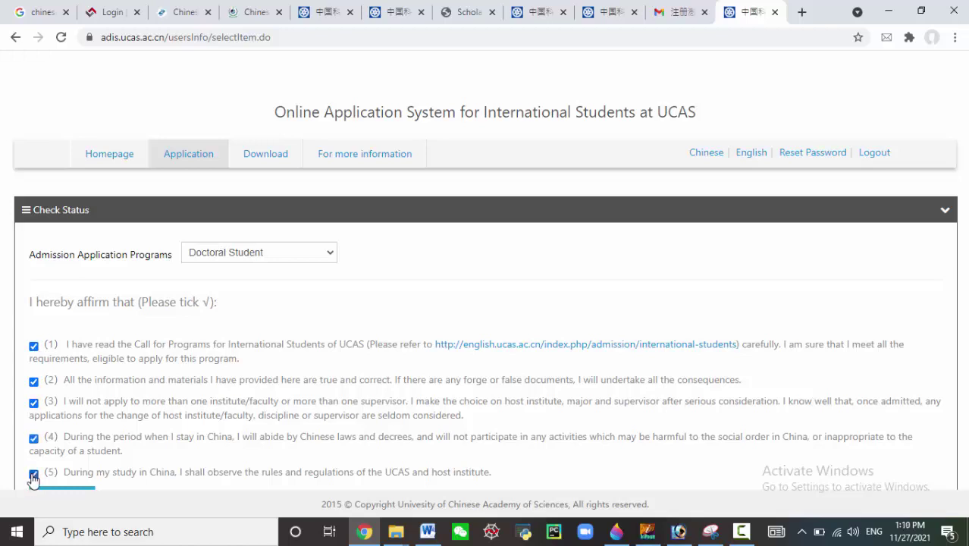
pyautogui.scroll(-2, 968, 283)
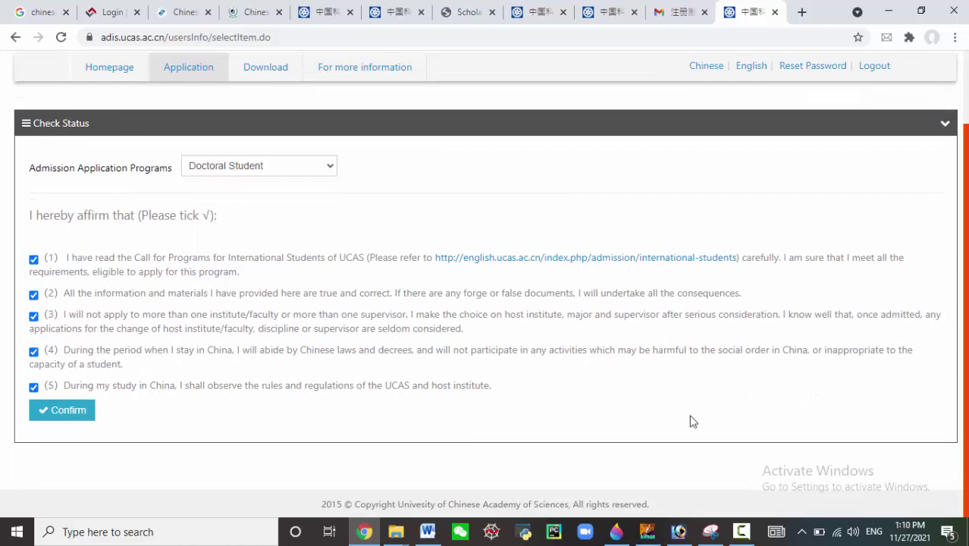
pyautogui.click(68, 414)
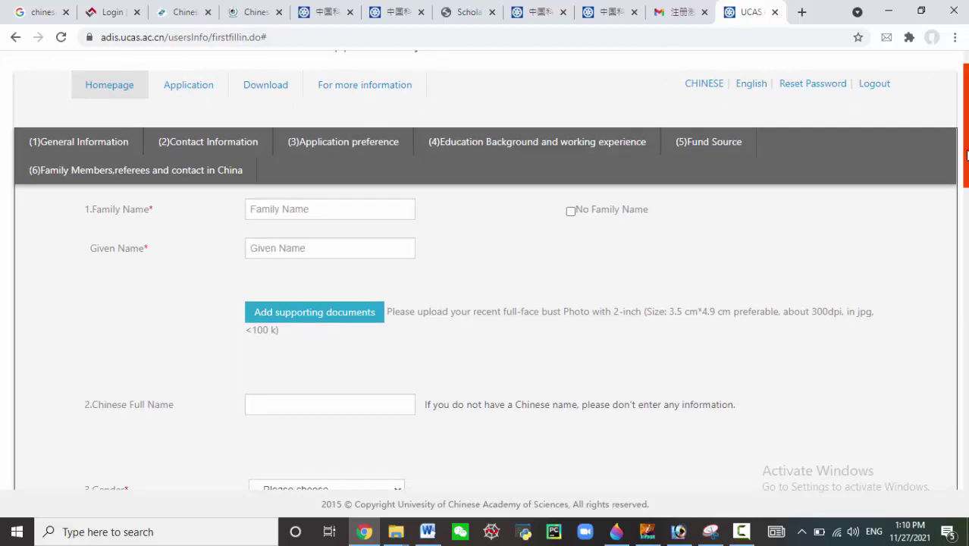
# Step: Begin adding a passport picture as a supporting document and bring up the file chooser
pyautogui.moveTo(967, 159); pyautogui.dragTo(967, 214)
pyautogui.scroll(3, 295, 270)
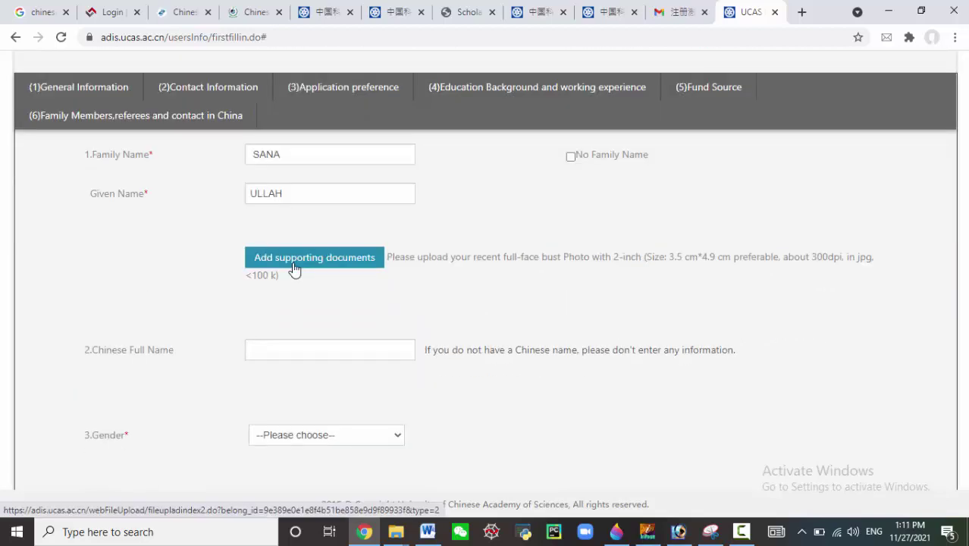
pyautogui.click(310, 269)
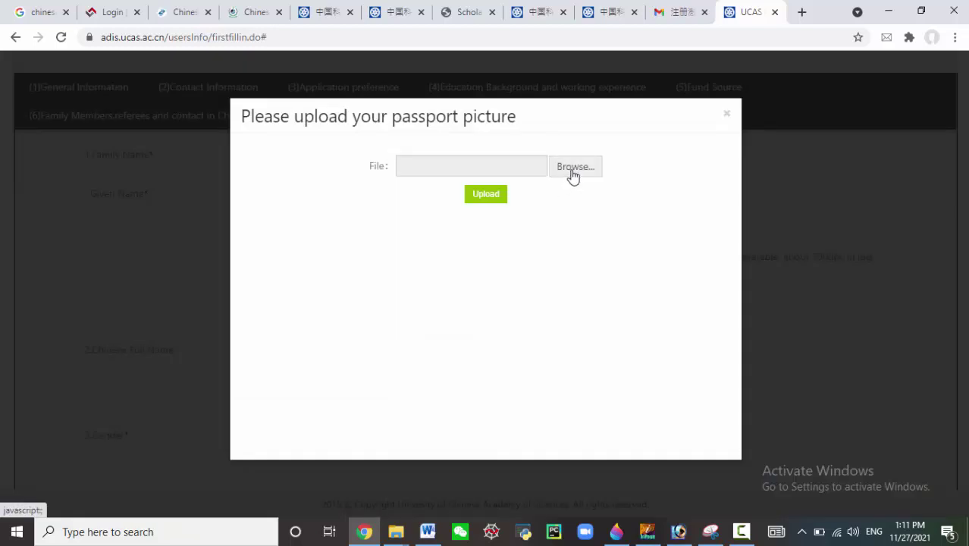
pyautogui.click(572, 171)
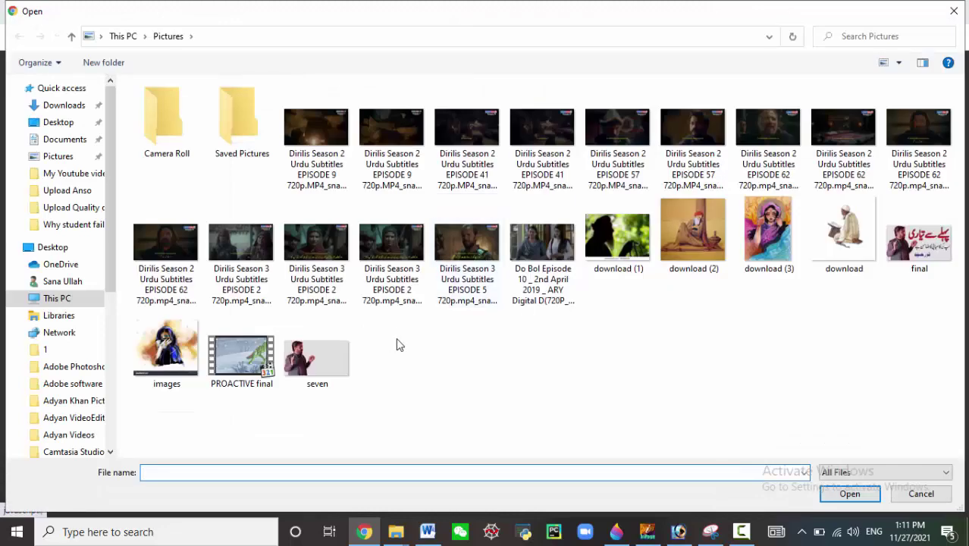
# Step: Upload the portrait .jpg from the Desktop as the passport picture
pyautogui.click(51, 123)
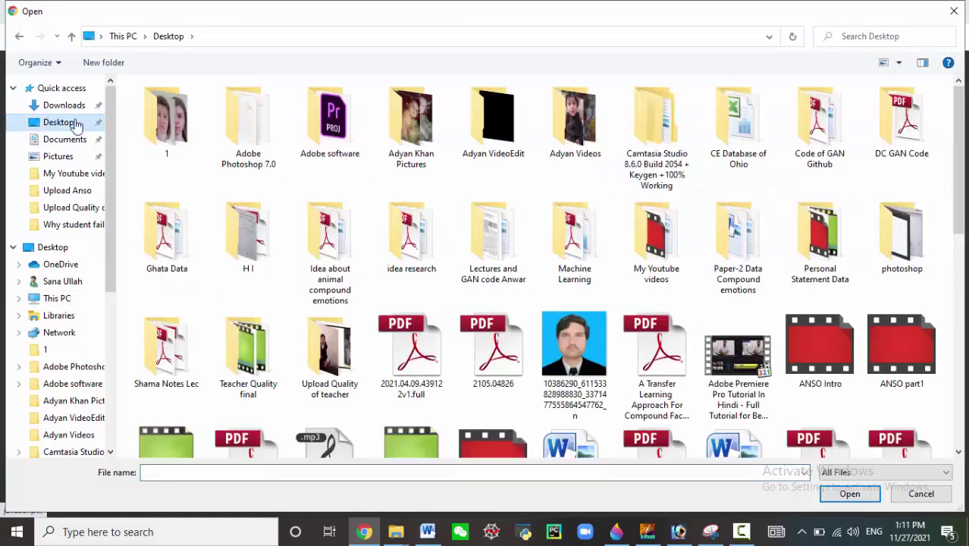
pyautogui.click(588, 345)
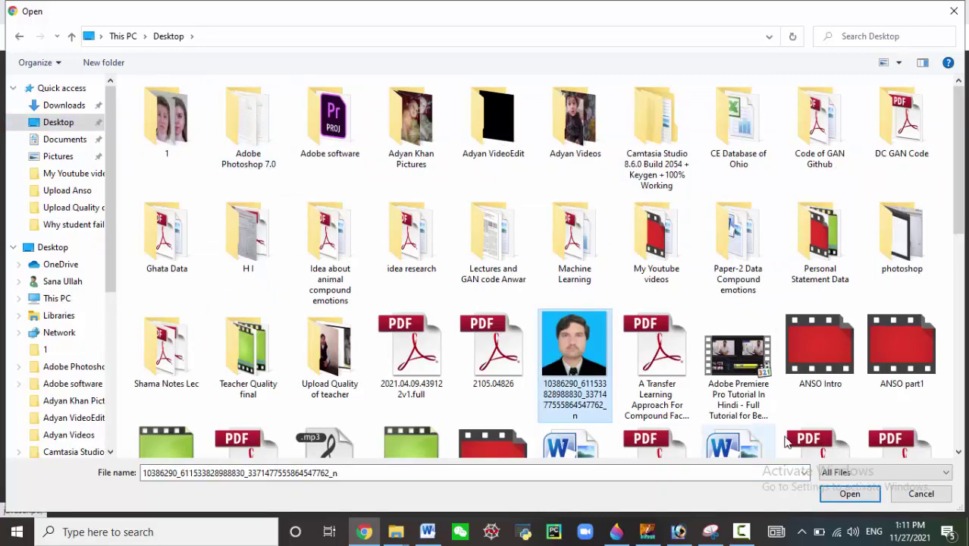
pyautogui.click(850, 495)
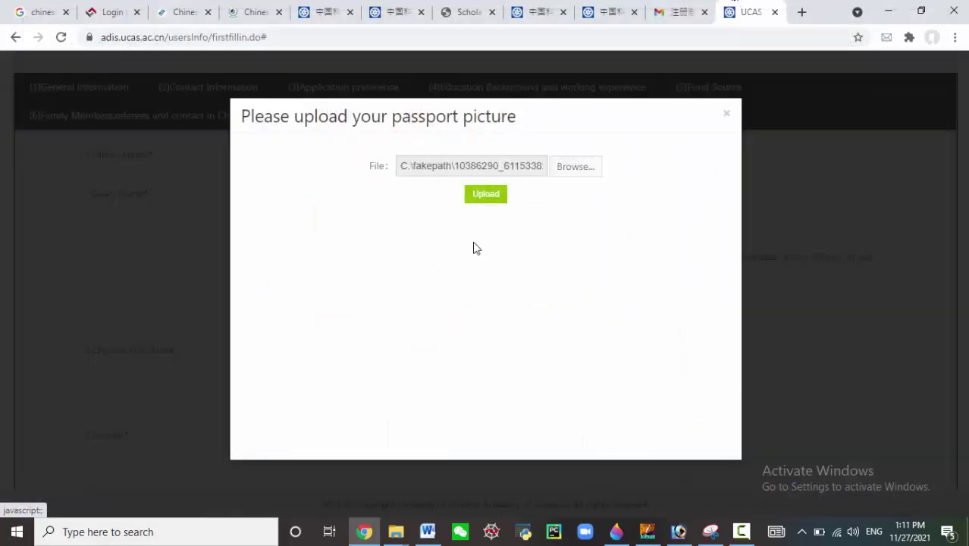
pyautogui.click(486, 196)
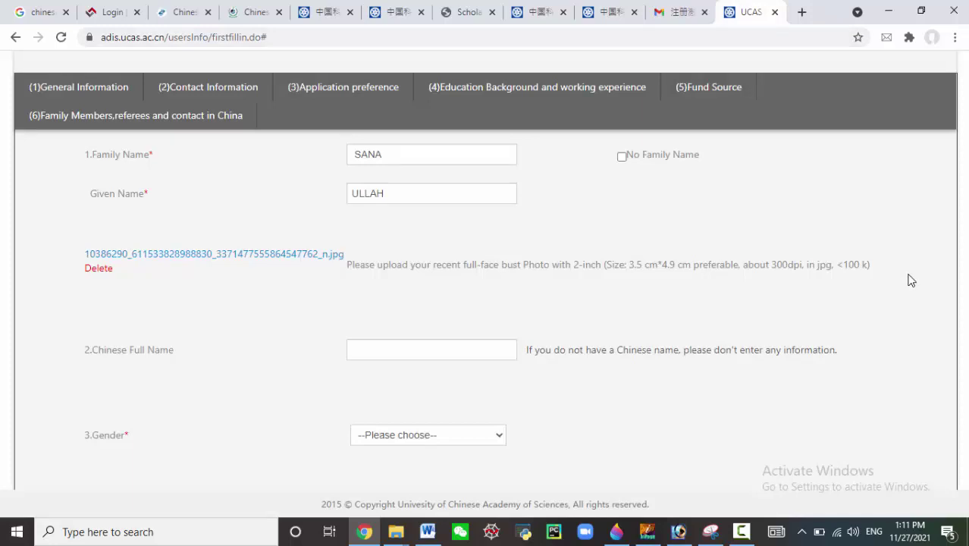
# Step: Set Gender to Male on the General Information form
pyautogui.scroll(-2, 911, 280)
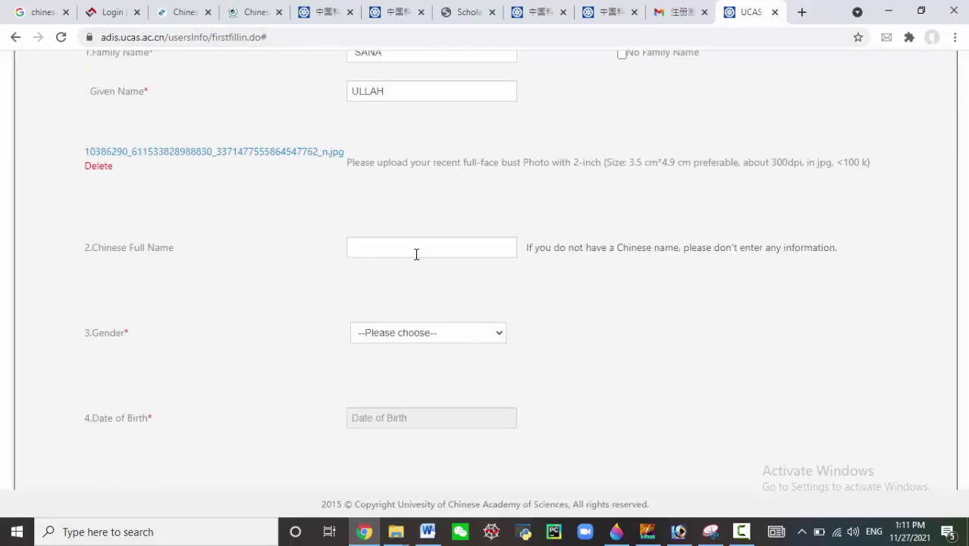
pyautogui.scroll(-2, 868, 293)
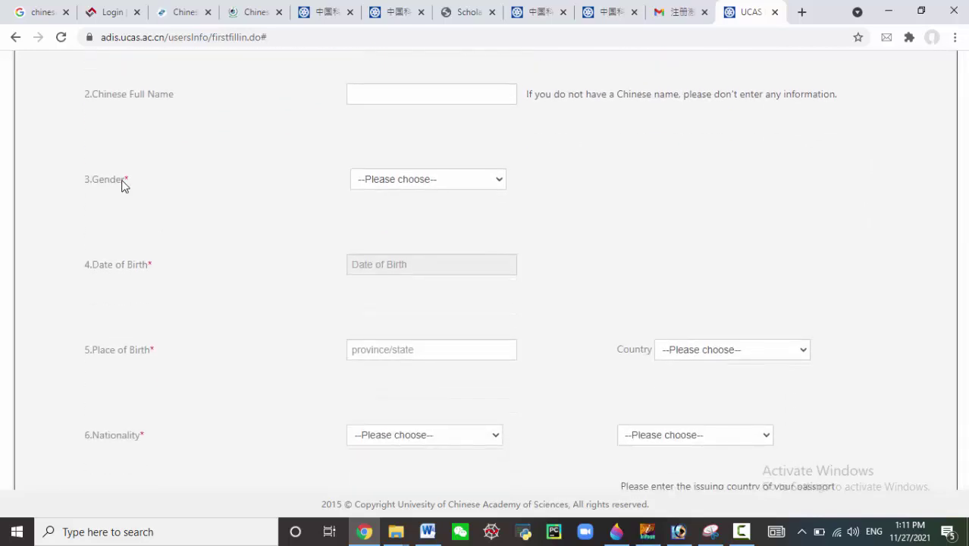
pyautogui.click(444, 188)
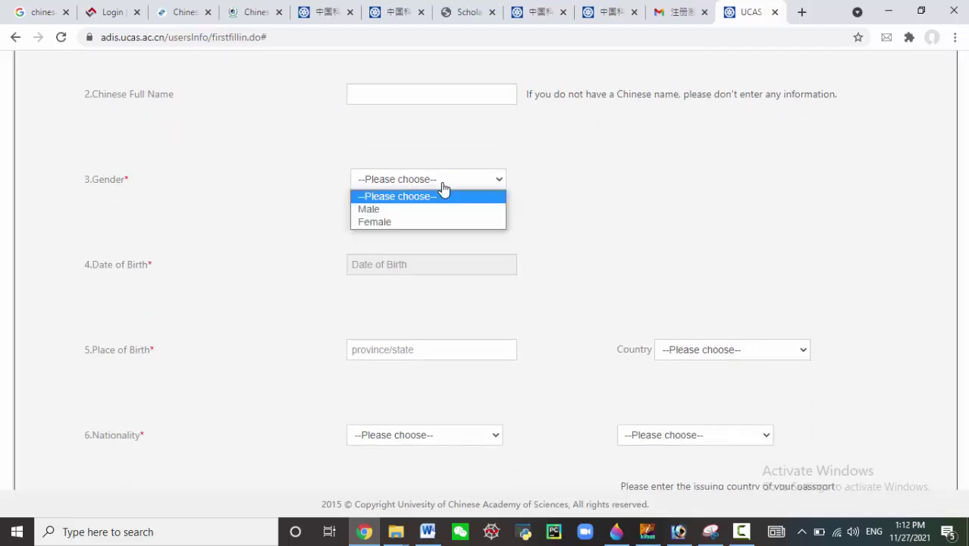
pyautogui.click(383, 211)
pyautogui.click(36, 243)
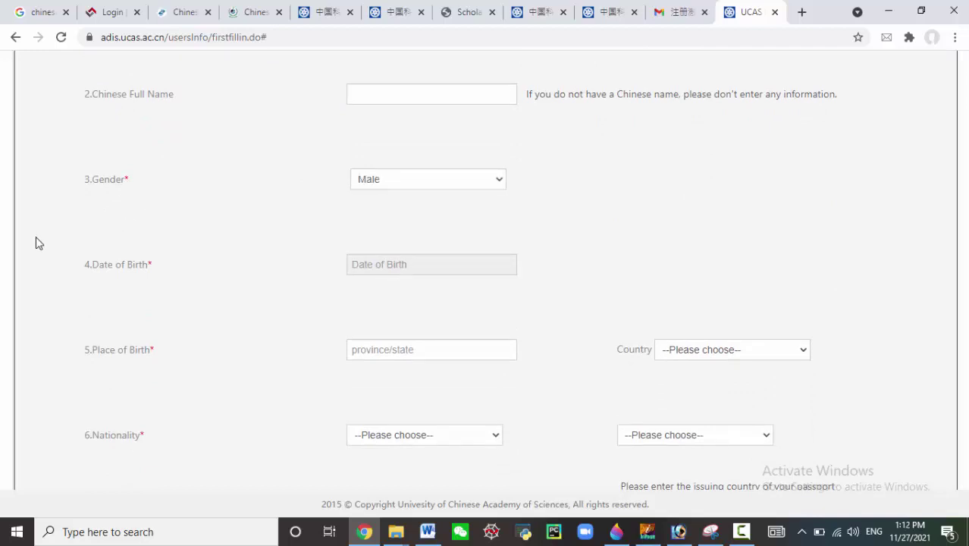
# Step: Set the Date of Birth to 2010-03-20 in the calendar
pyautogui.click(406, 263)
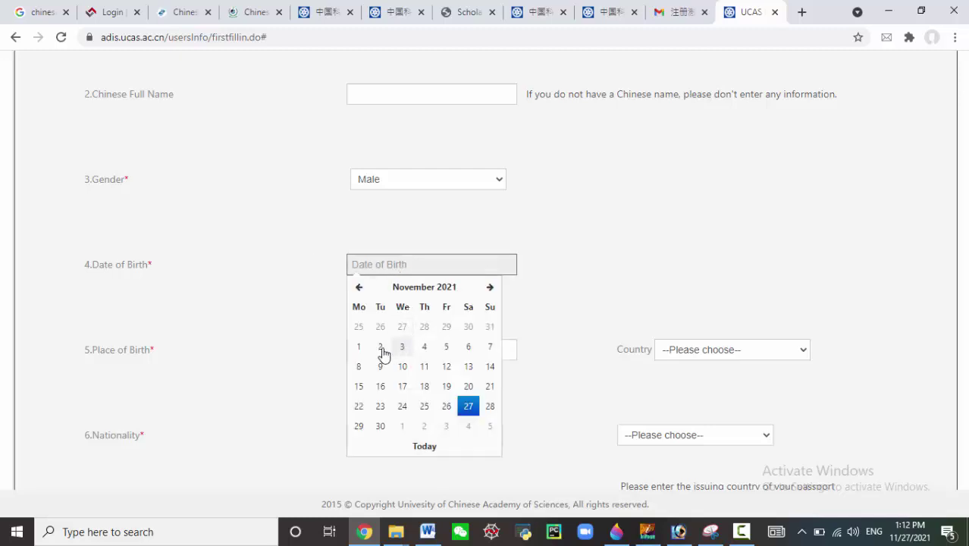
pyautogui.click(358, 287)
pyautogui.click(359, 287)
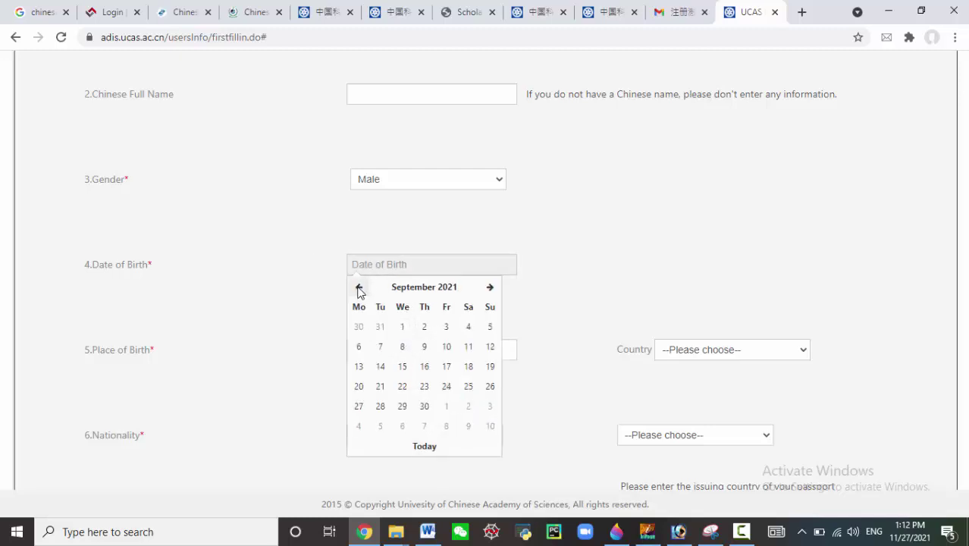
pyautogui.click(359, 288)
pyautogui.click(358, 287)
pyautogui.doubleClick(358, 288)
pyautogui.click(359, 287)
pyautogui.doubleClick(359, 287)
pyautogui.click(358, 287)
pyautogui.doubleClick(359, 288)
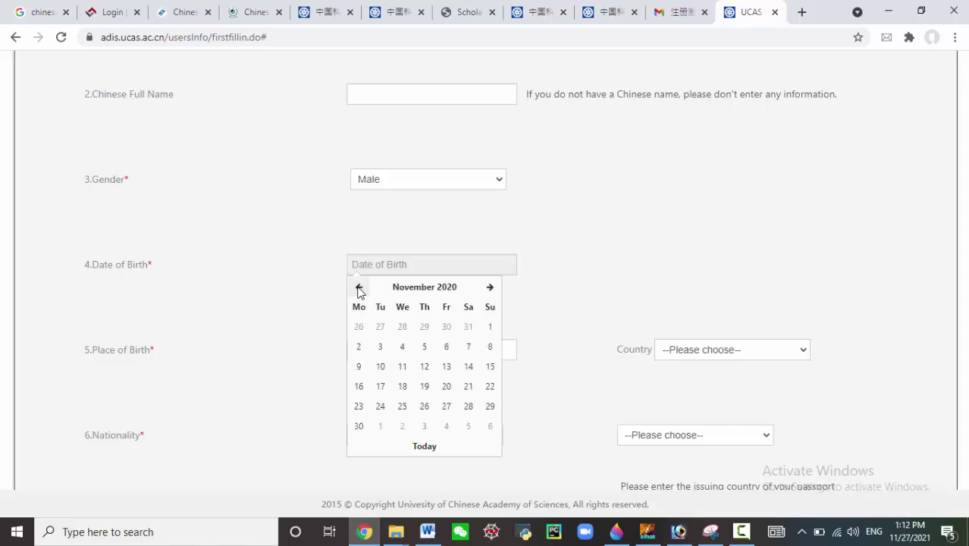
pyautogui.click(358, 287)
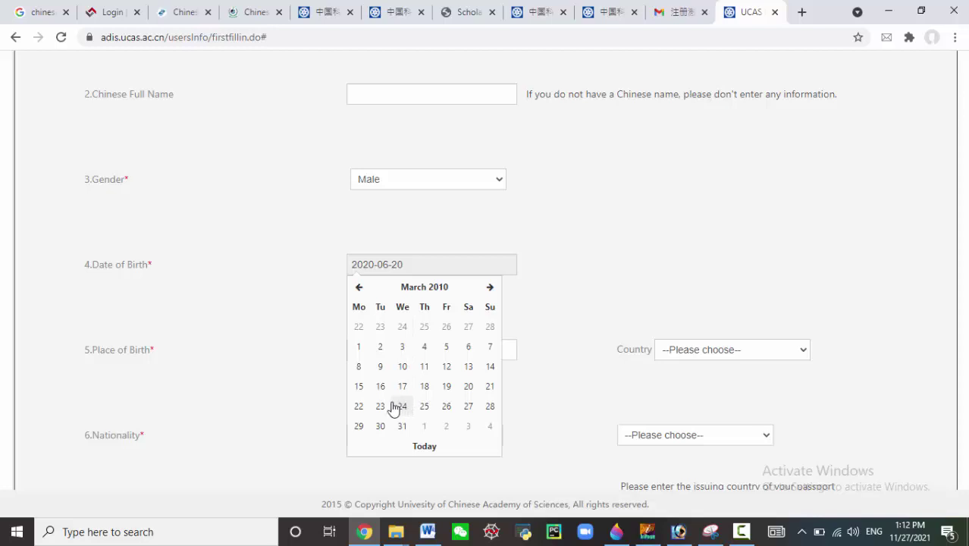
pyautogui.click(468, 389)
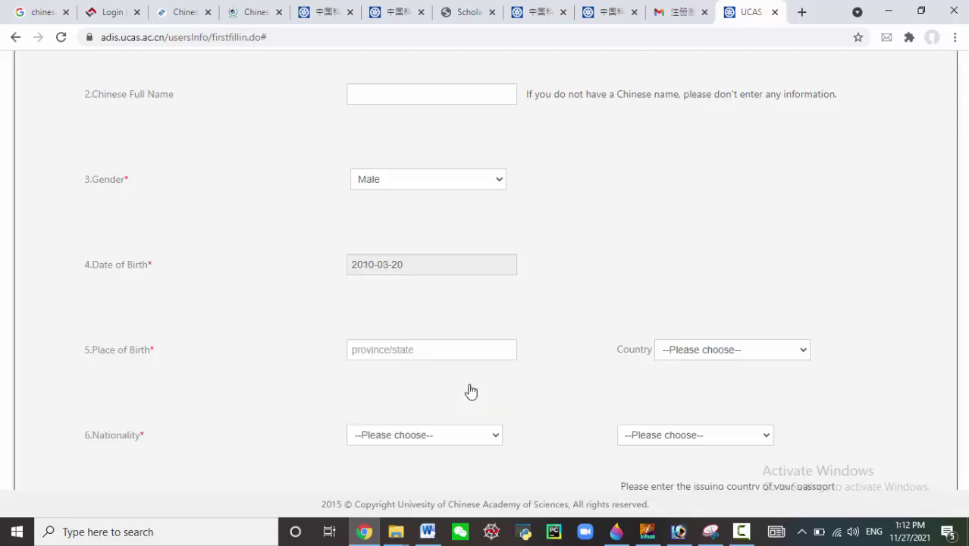
pyautogui.click(400, 351)
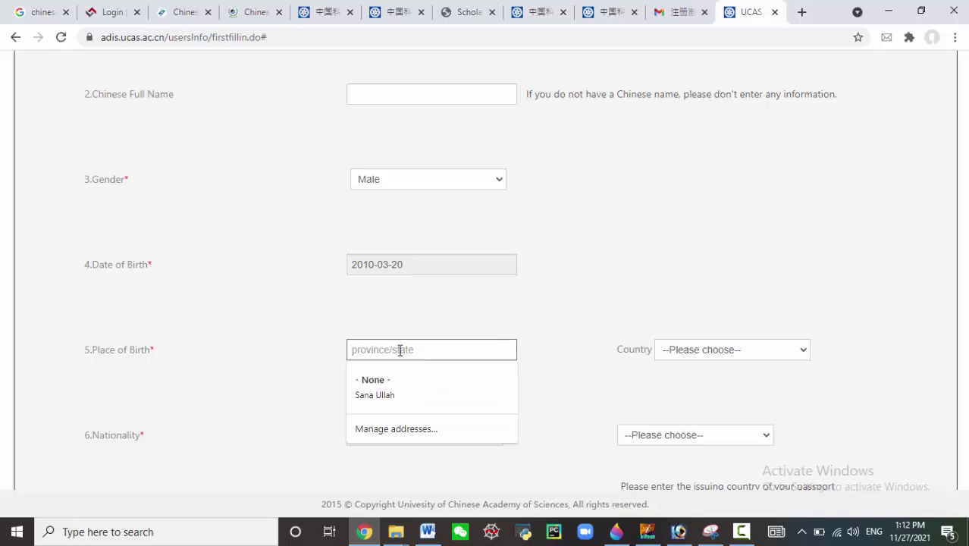
# Step: Enter PAKISTAN as Place of Birth with birth country SZ-ESWATINI
pyautogui.write('p')
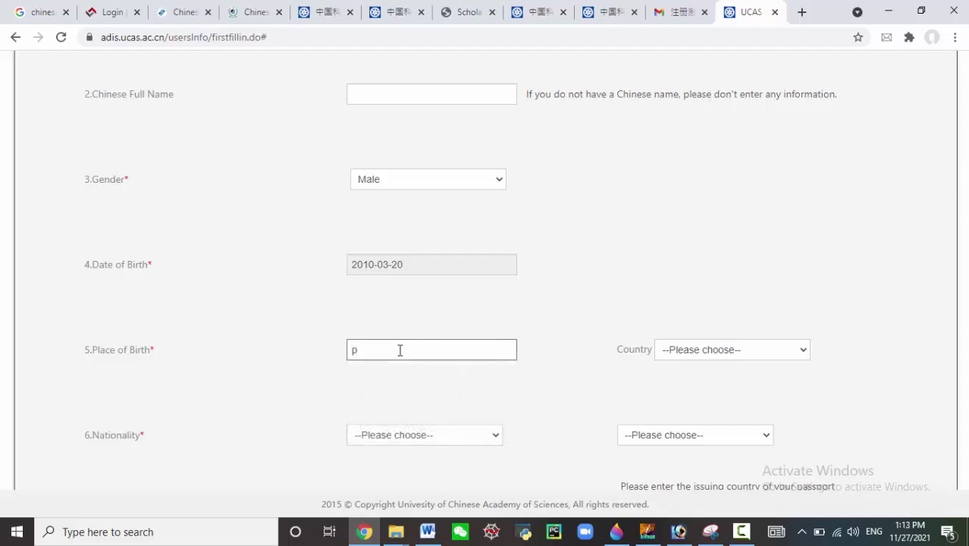
pyautogui.write('akistan')
pyautogui.click(791, 357)
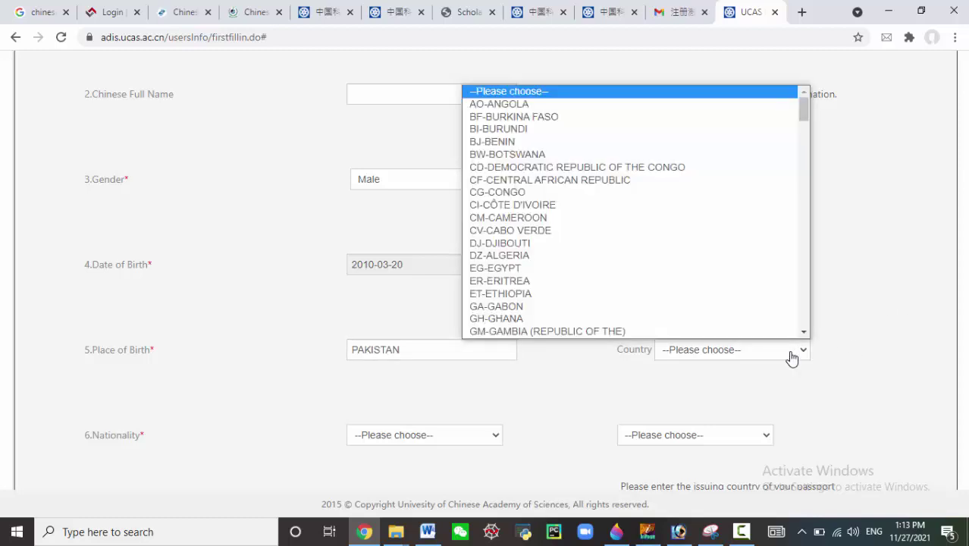
pyautogui.click(804, 335)
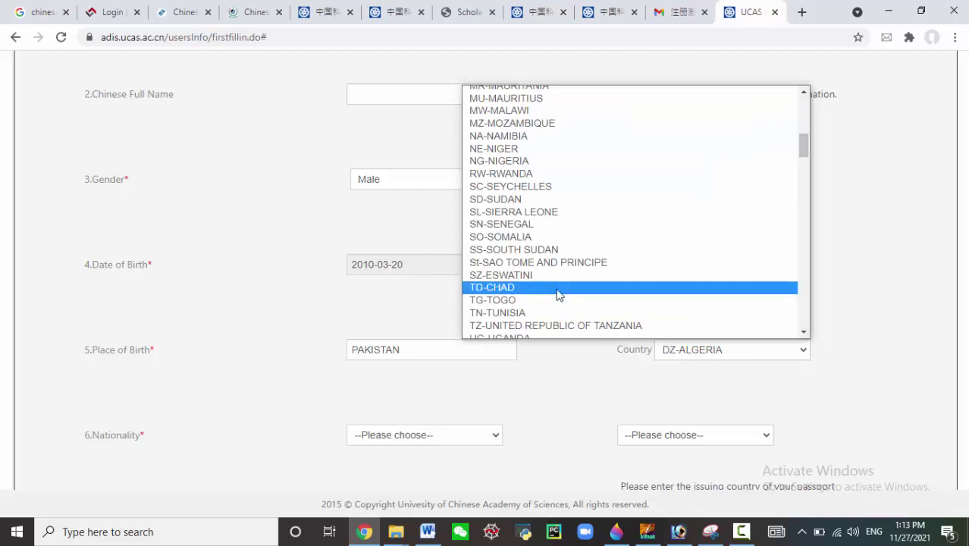
pyautogui.click(510, 276)
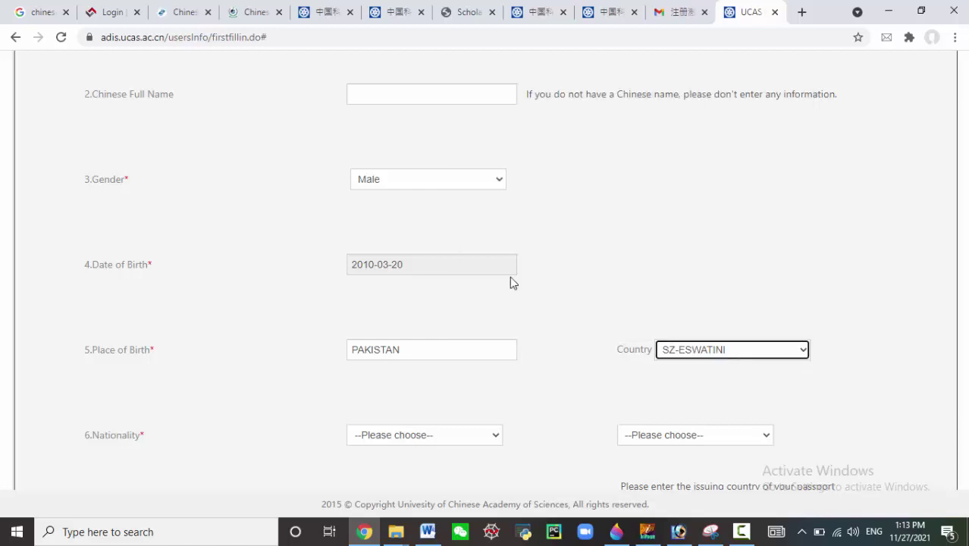
pyautogui.click(903, 311)
pyautogui.scroll(-1, 903, 311)
pyautogui.scroll(-2, 903, 312)
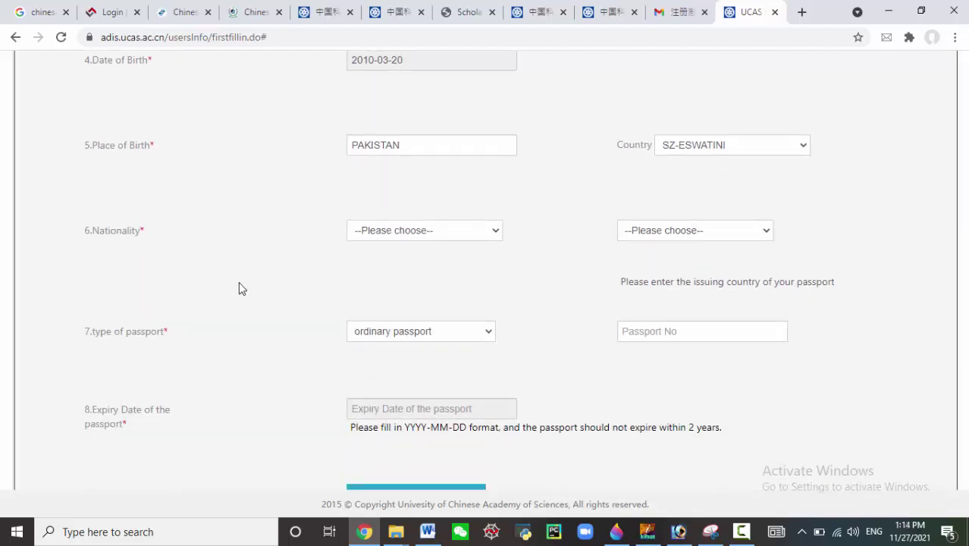
# Step: Set Nationality to Asia with country KZ-KAZAKHSTAN
pyautogui.click(436, 236)
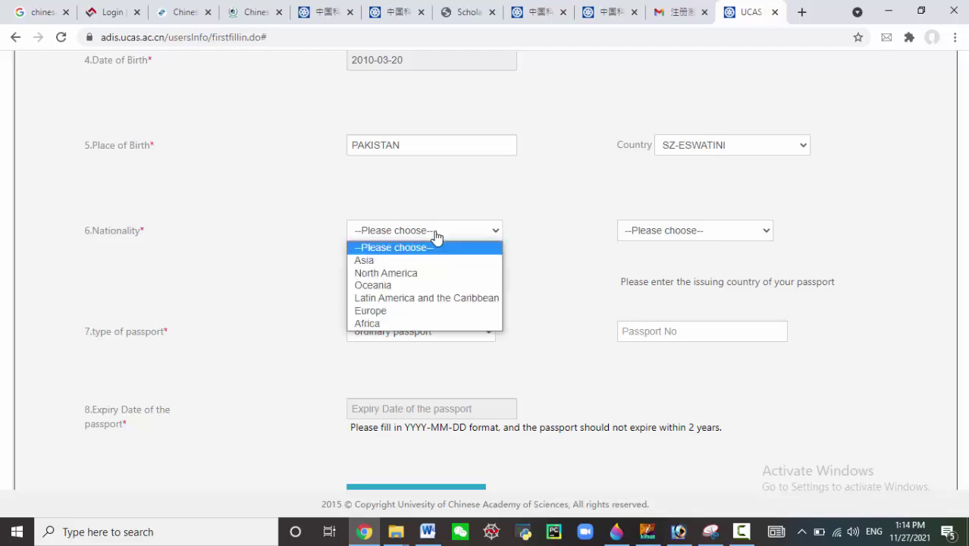
pyautogui.click(384, 262)
pyautogui.click(708, 236)
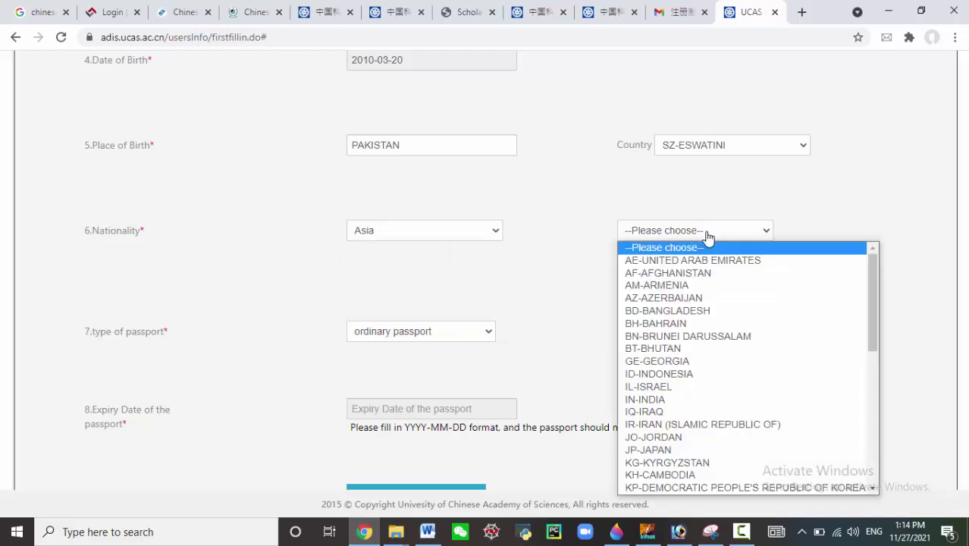
pyautogui.press('p')
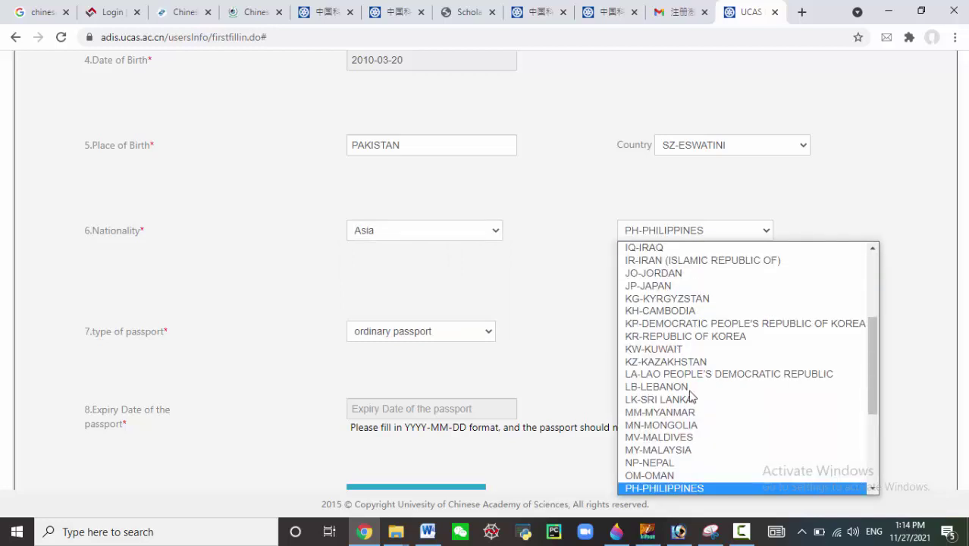
pyautogui.press('Escape')
pyautogui.press('k')
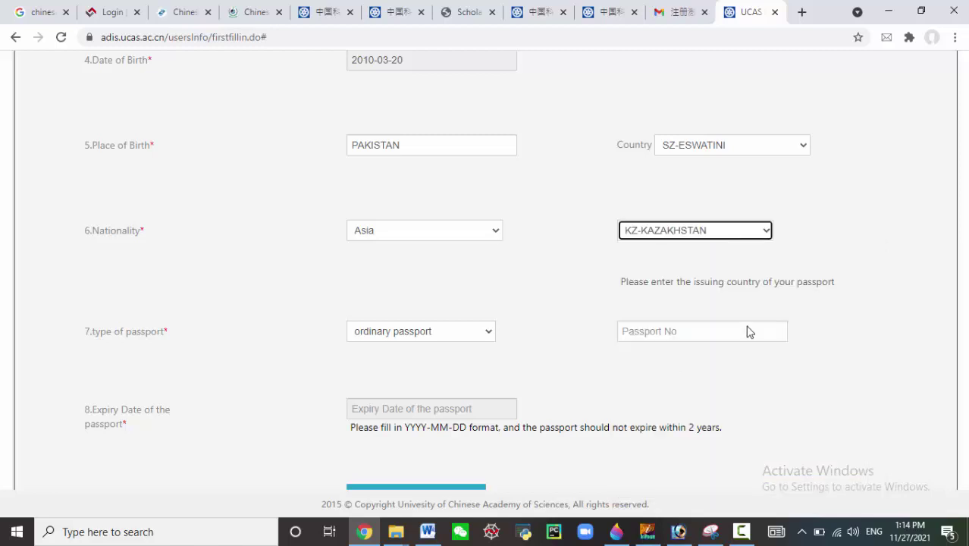
pyautogui.click(920, 292)
pyautogui.scroll(-1, 920, 292)
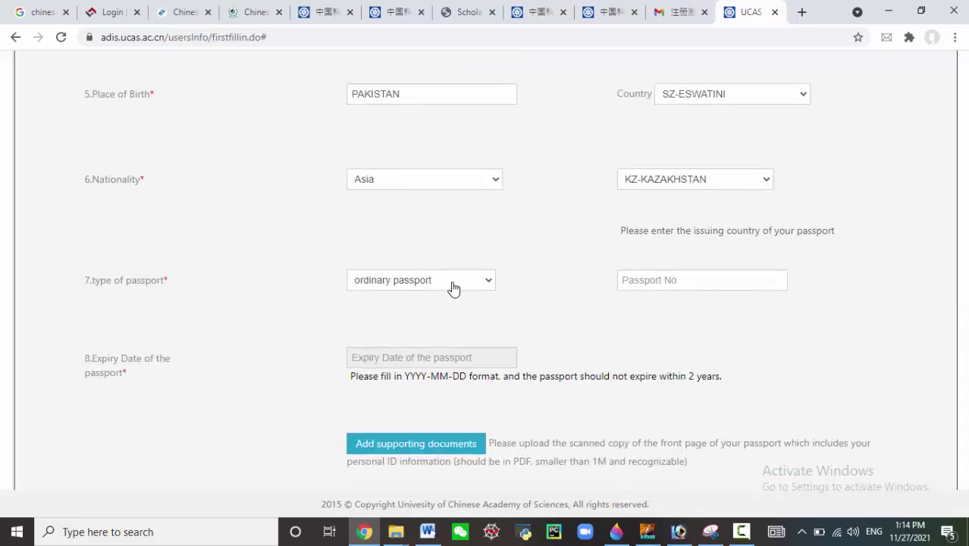
# Step: Enter the passport number and set the passport expiry date to 2023-12-15
pyautogui.click(687, 278)
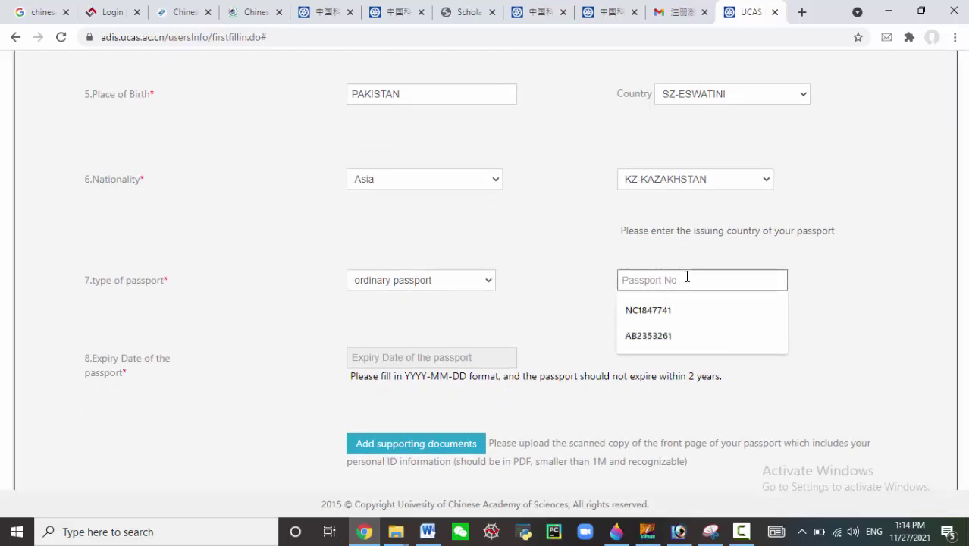
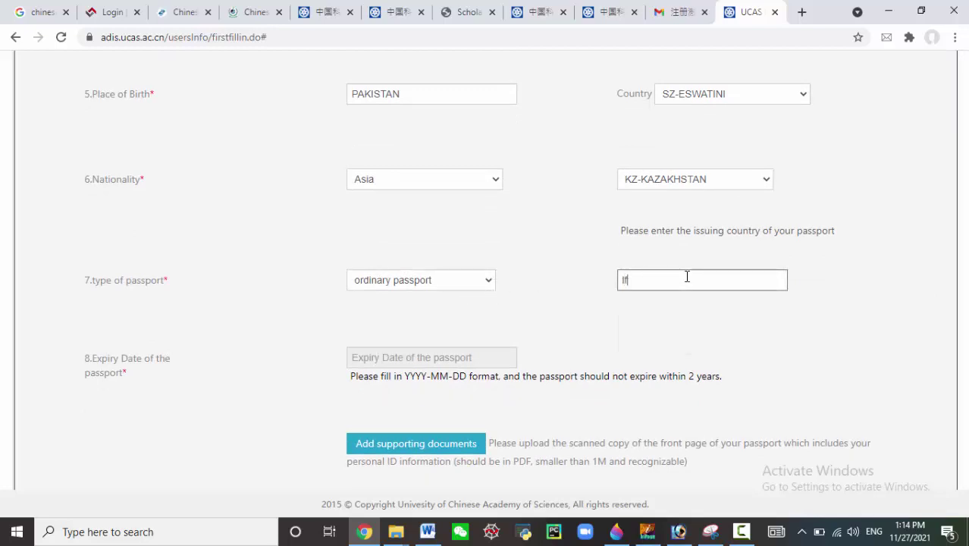
pyautogui.click(891, 330)
pyautogui.click(391, 357)
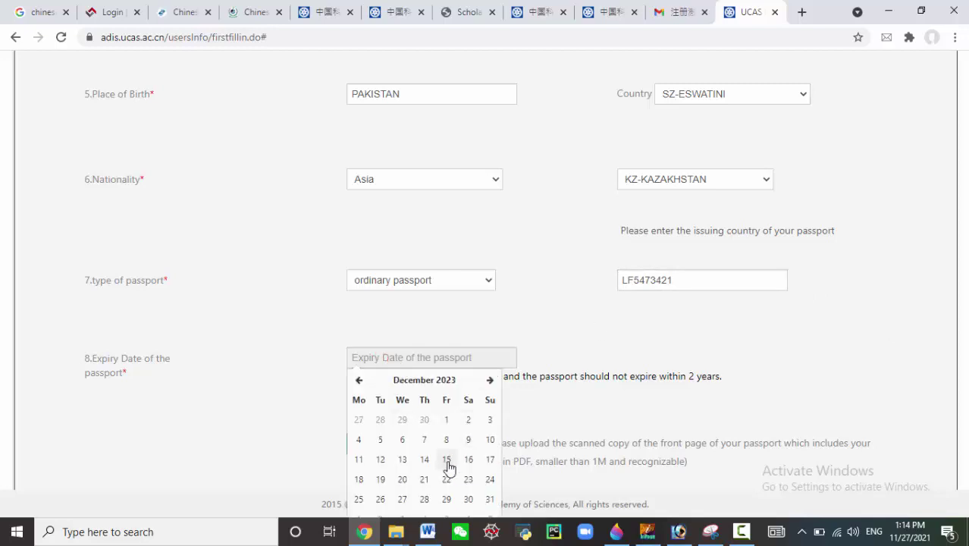
pyautogui.click(446, 460)
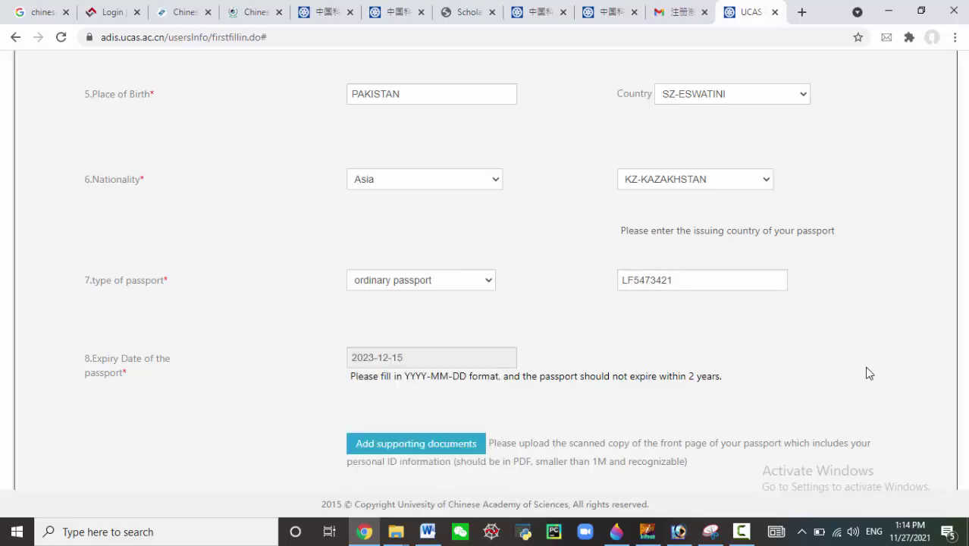
pyautogui.scroll(-3, 869, 373)
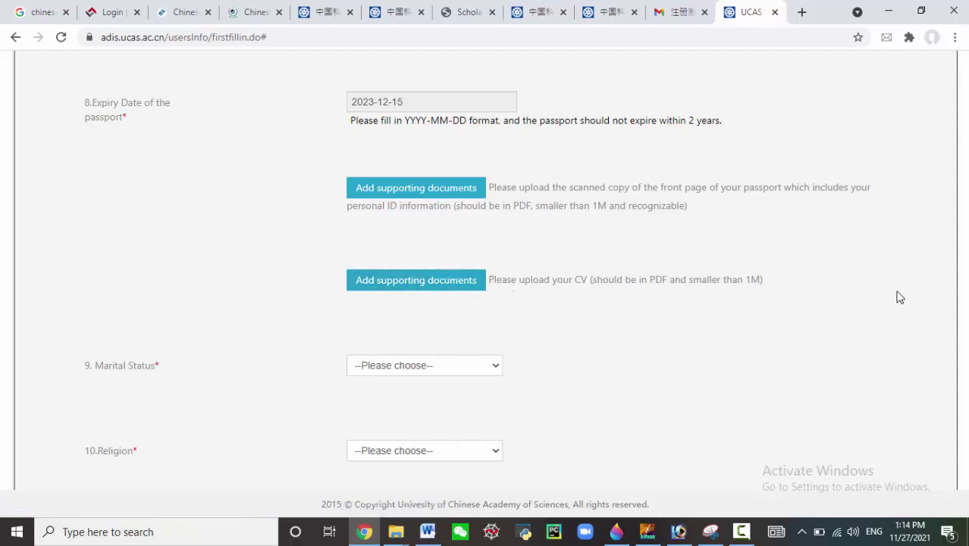
# Step: Choose Married for marital status and Islam for religion
pyautogui.scroll(-3, 898, 297)
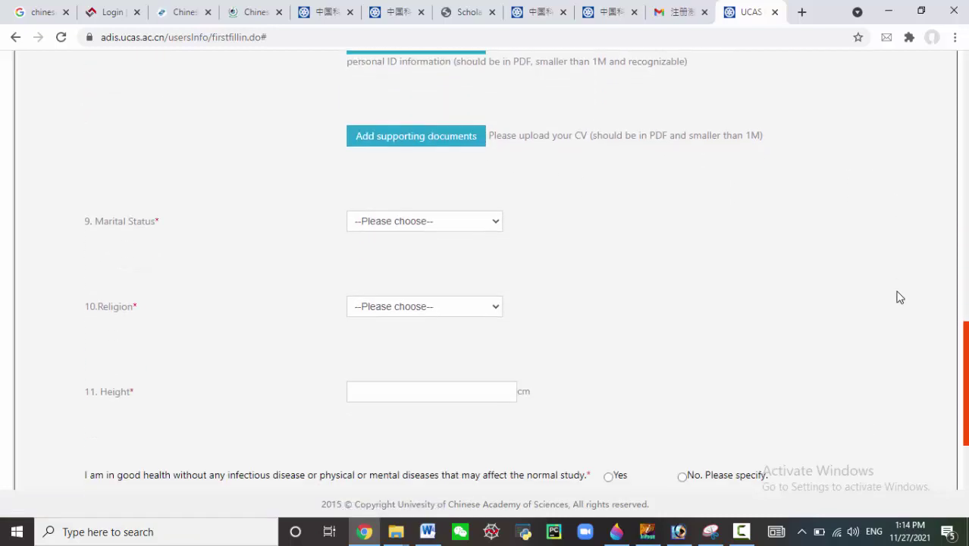
pyautogui.click(488, 161)
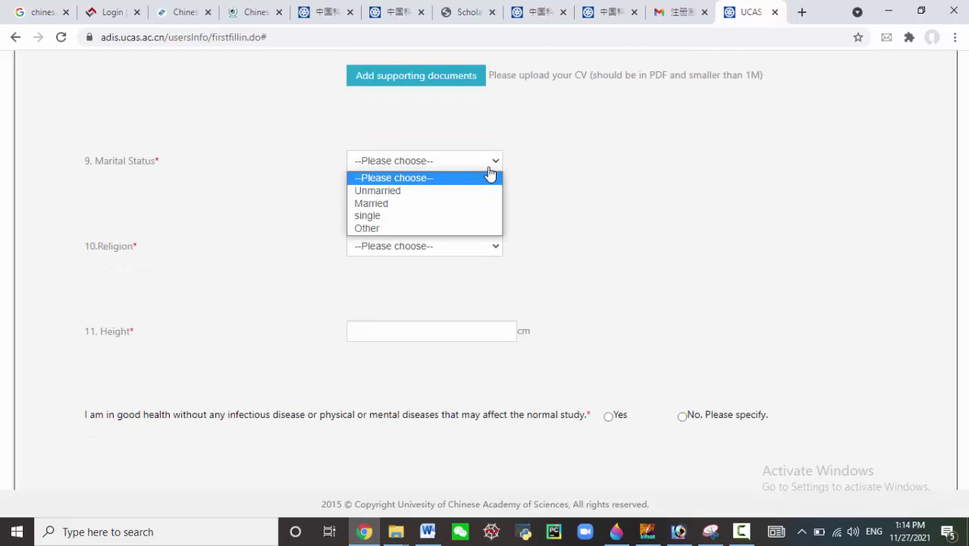
pyautogui.click(417, 204)
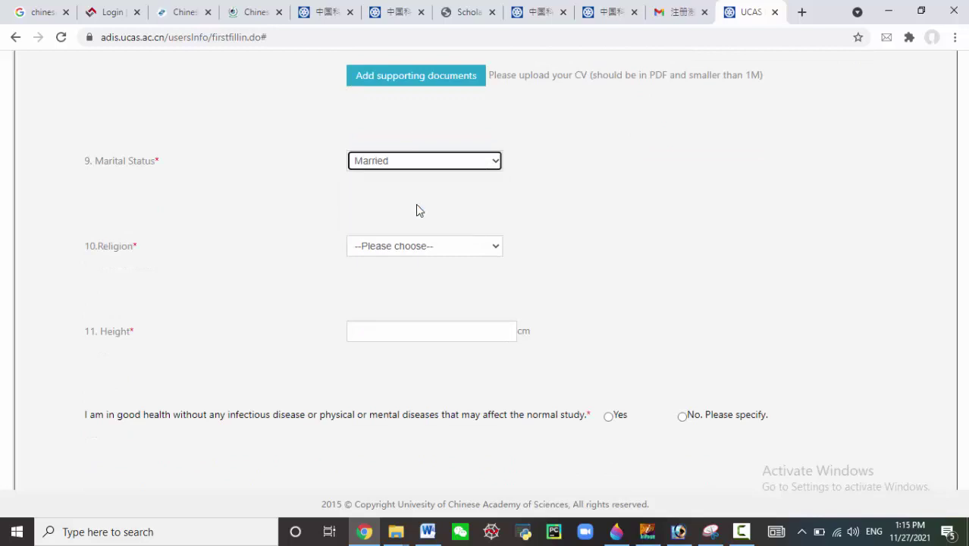
pyautogui.click(468, 249)
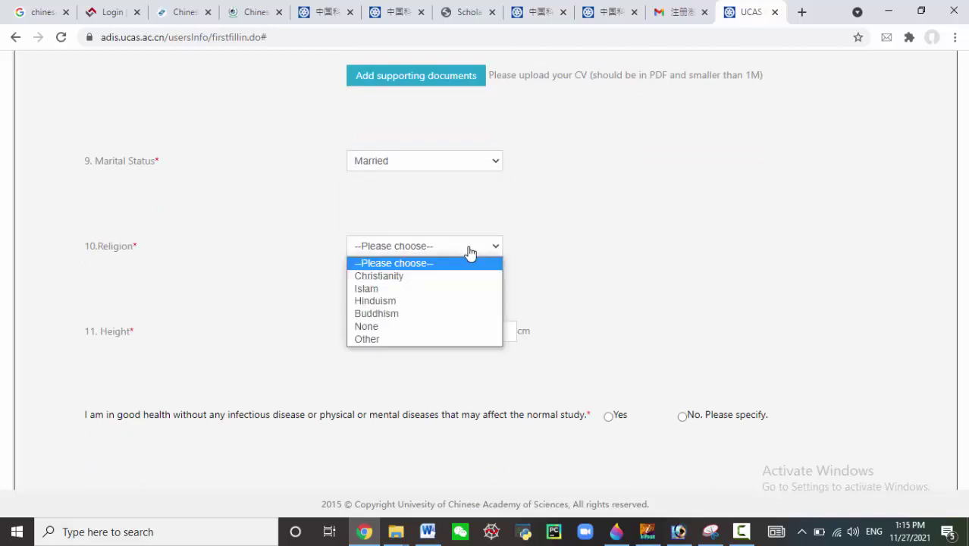
pyautogui.click(406, 290)
pyautogui.click(431, 331)
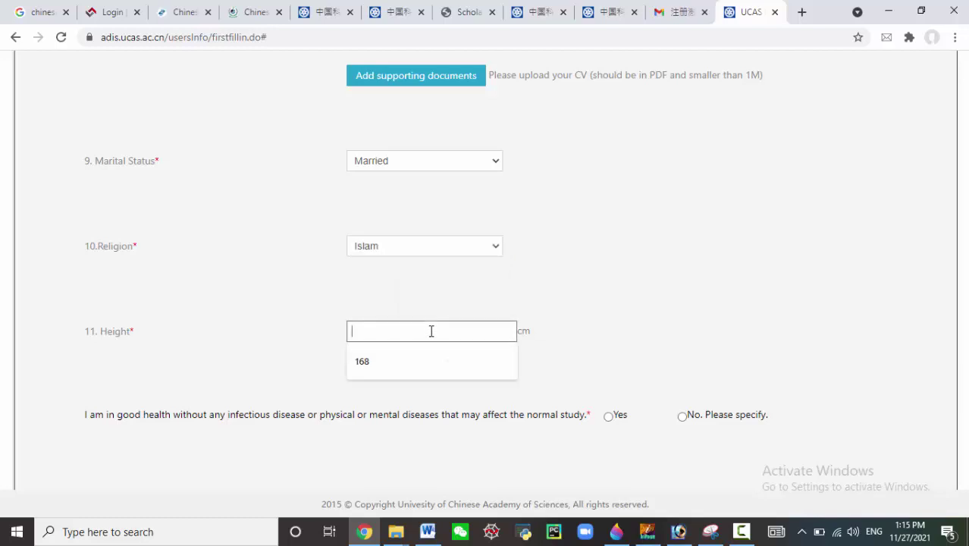
# Step: Set height to 168 cm, answer Yes to good health, and tick the accuracy declaration
pyautogui.click(381, 365)
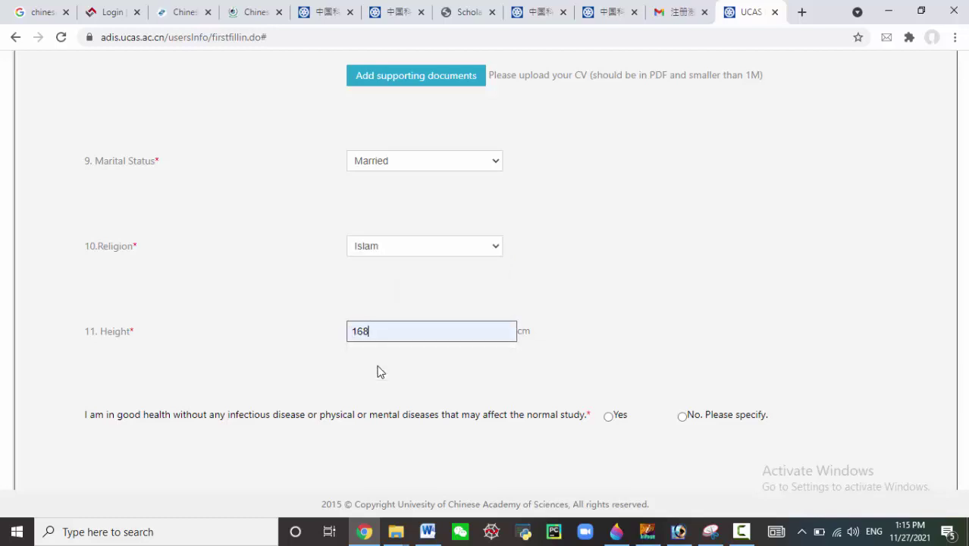
pyautogui.click(860, 322)
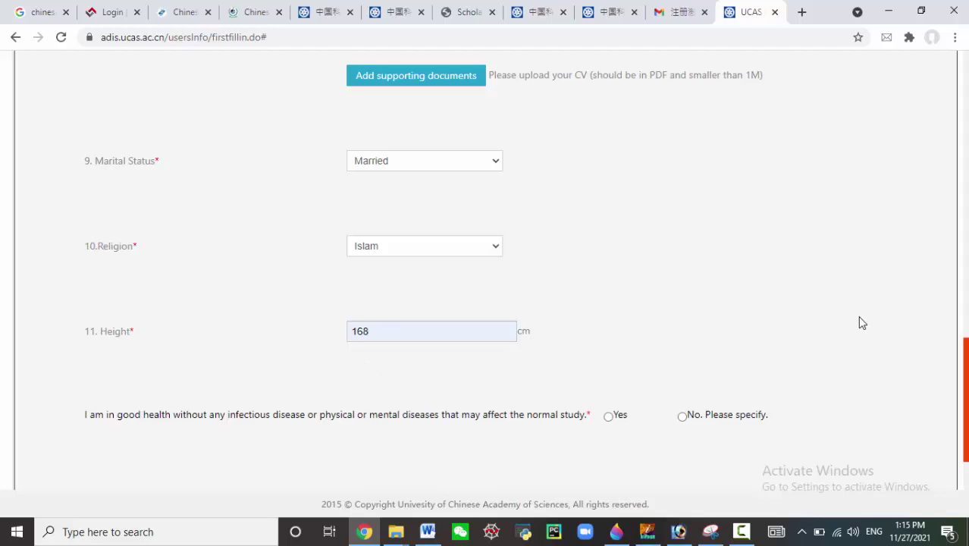
pyautogui.scroll(-2, 862, 323)
pyautogui.scroll(-1, 862, 323)
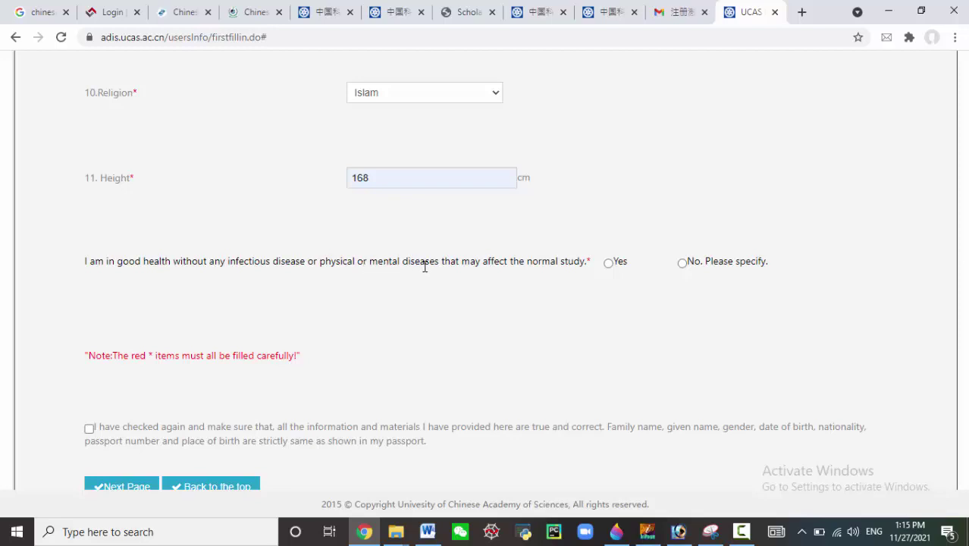
pyautogui.click(608, 264)
pyautogui.scroll(-2, 910, 309)
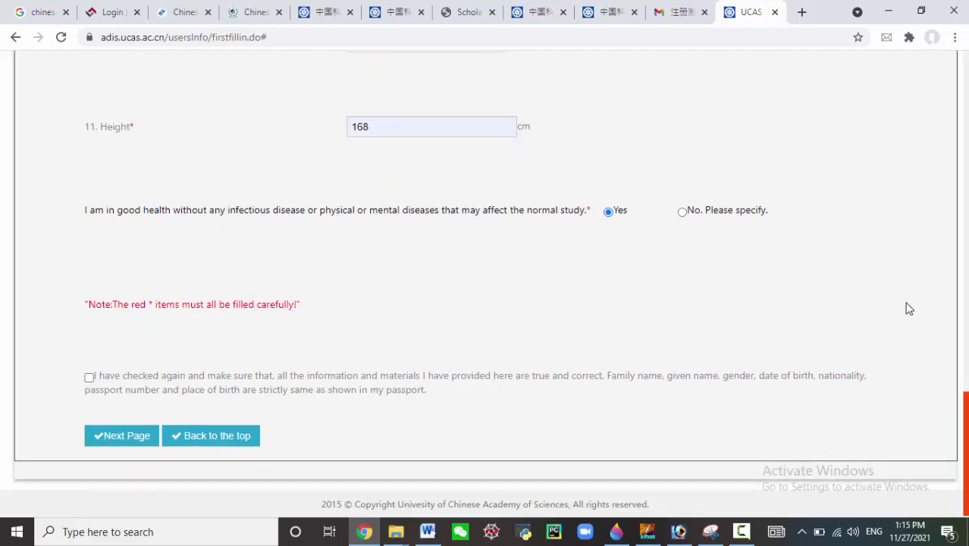
pyautogui.click(89, 375)
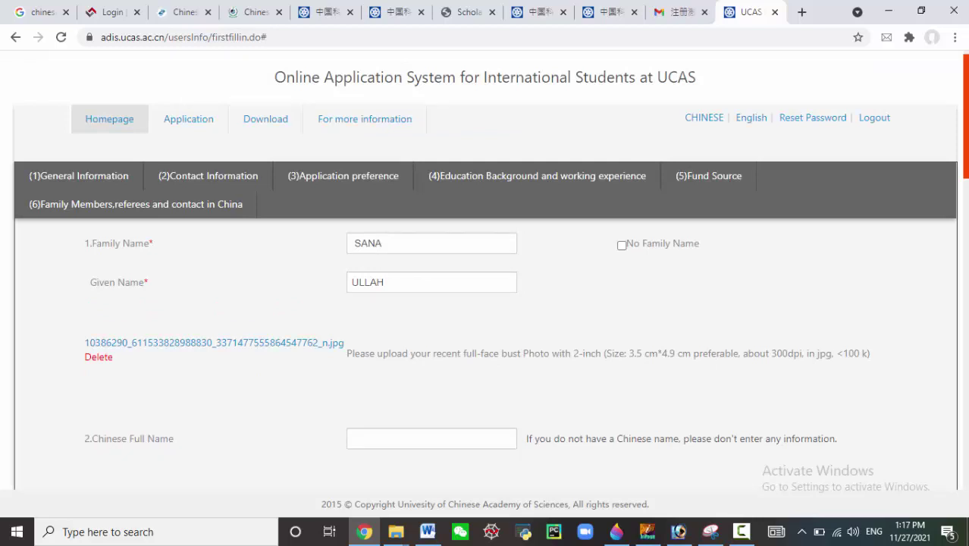
# Step: Review the filled General Information form and continue to the Contact Information page
pyautogui.scroll(-3, 967, 217)
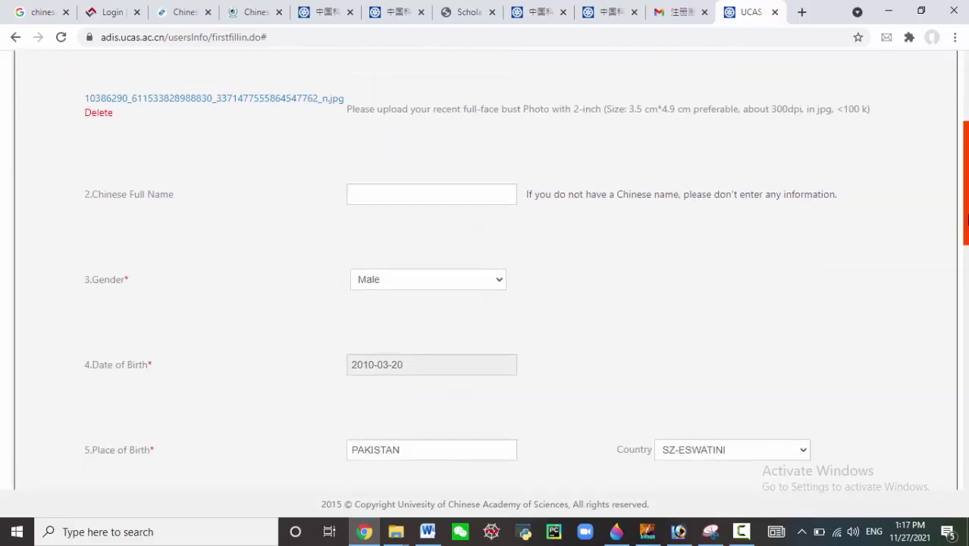
pyautogui.moveTo(967, 216); pyautogui.dragTo(967, 454)
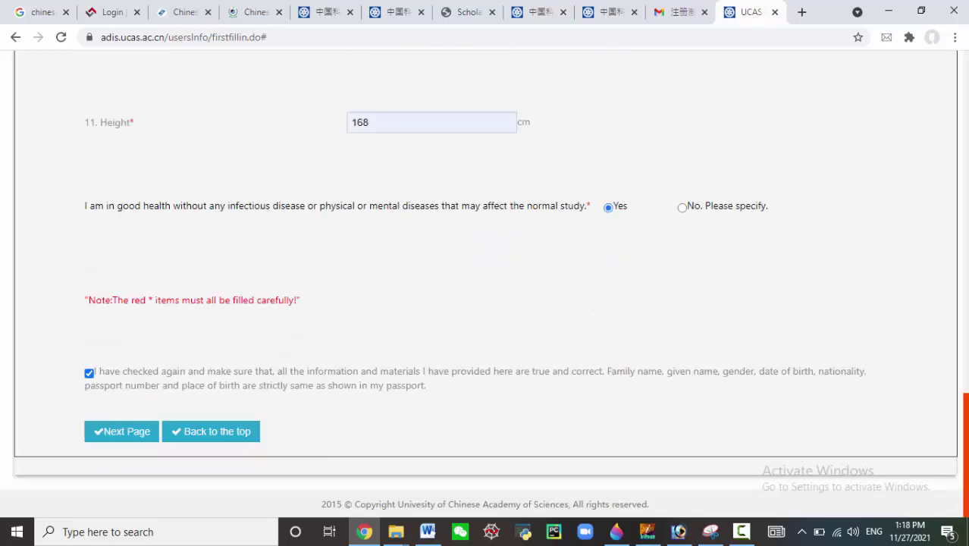
pyautogui.click(113, 438)
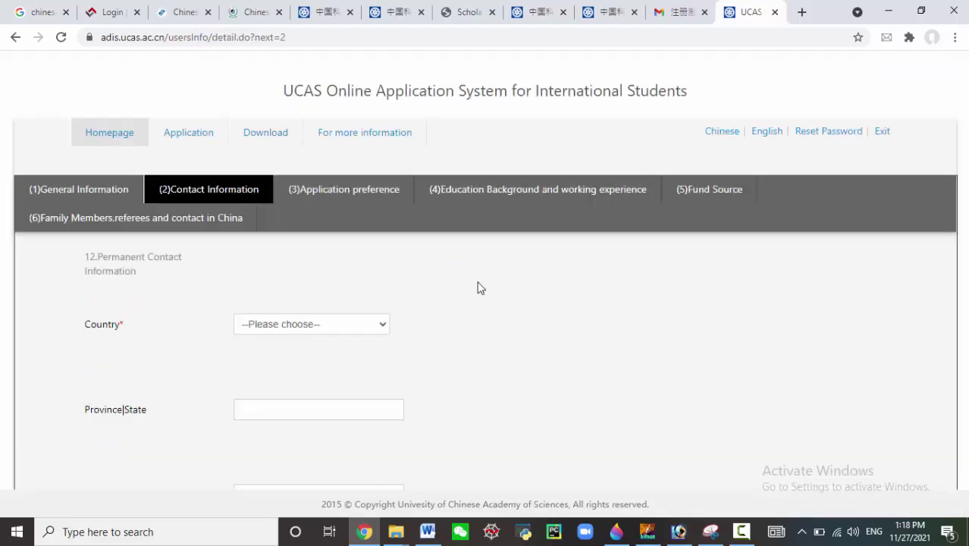
# Step: Set the permanent contact country to ET-ETHIOPIA and enter the province/state
pyautogui.click(357, 329)
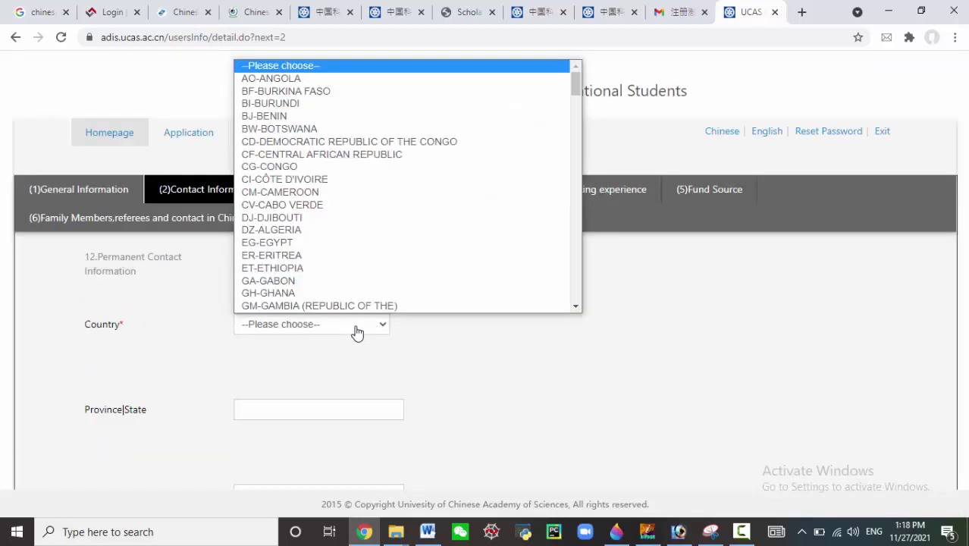
pyautogui.click(303, 267)
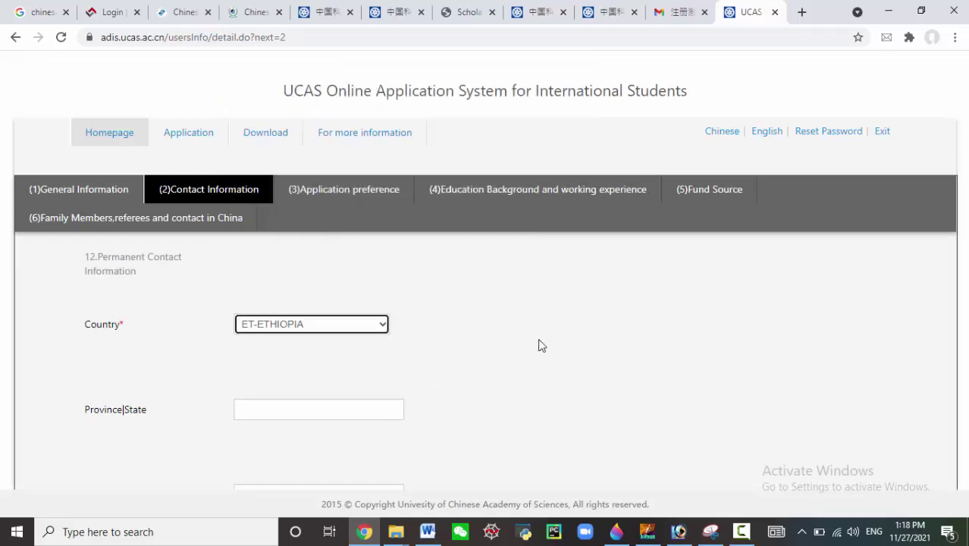
pyautogui.click(327, 408)
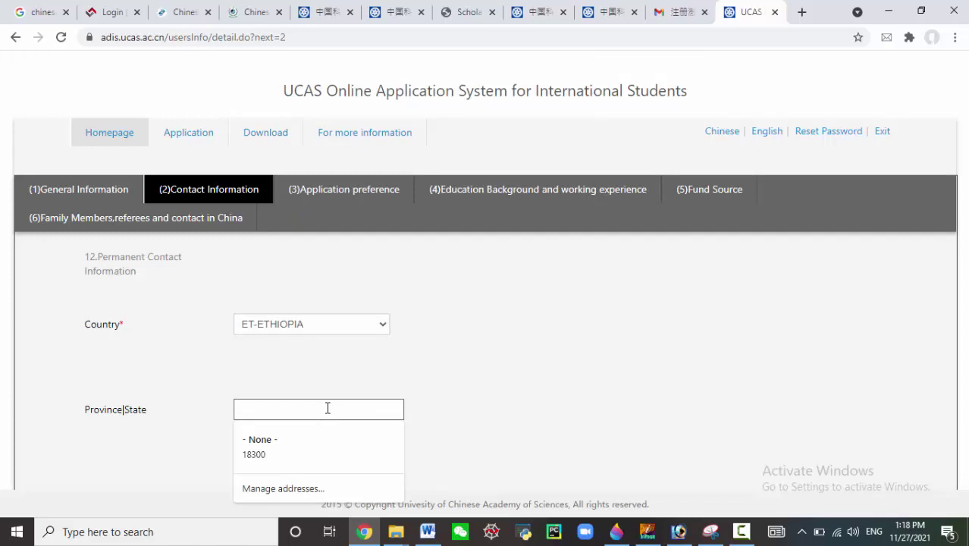
pyautogui.write('kp')
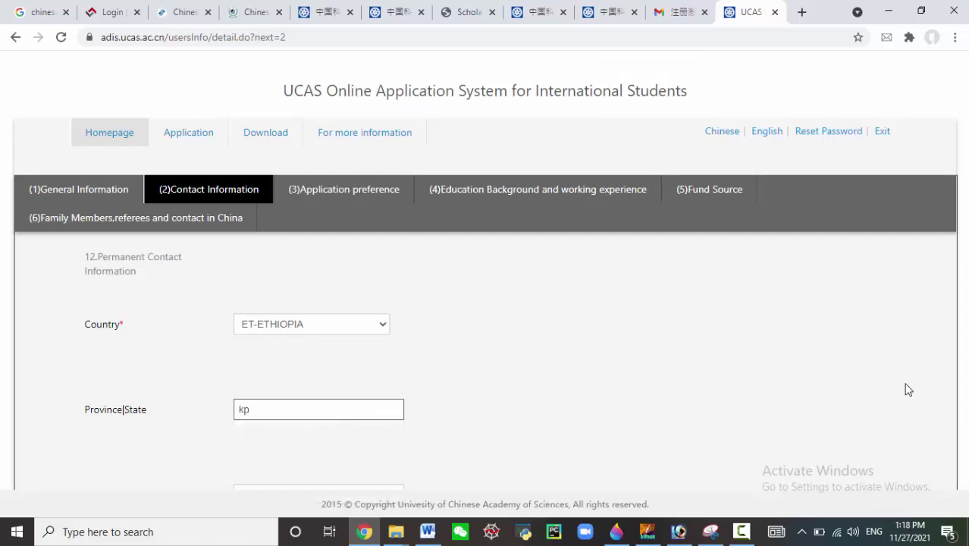
pyautogui.click(922, 379)
# Step: Enter the city and choose the suggested county/district
pyautogui.scroll(-3, 923, 379)
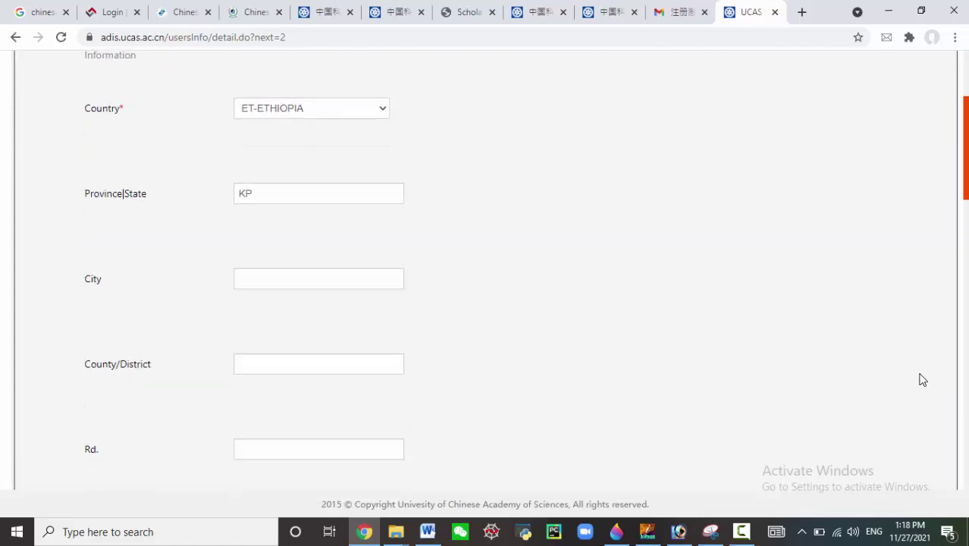
pyautogui.scroll(-1, 922, 380)
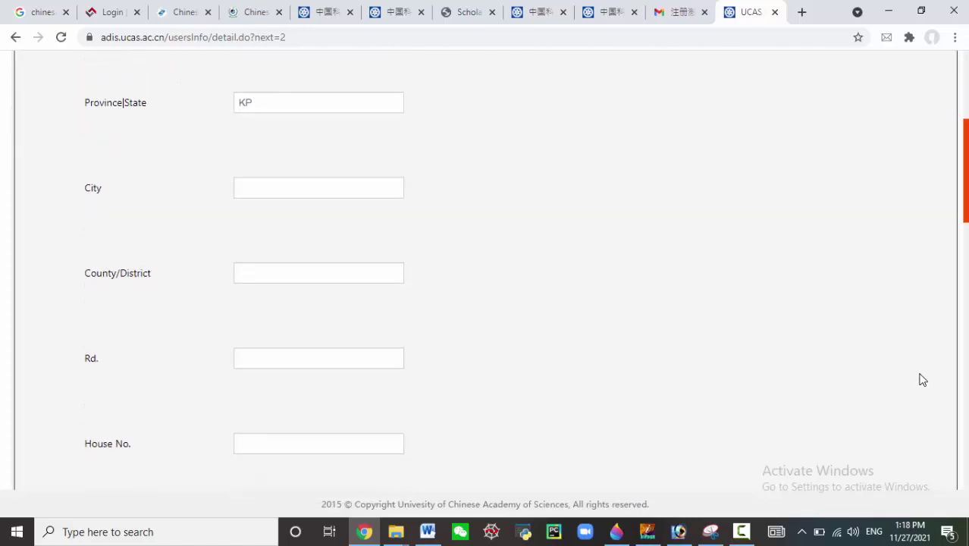
pyautogui.click(267, 188)
pyautogui.write('tmg')
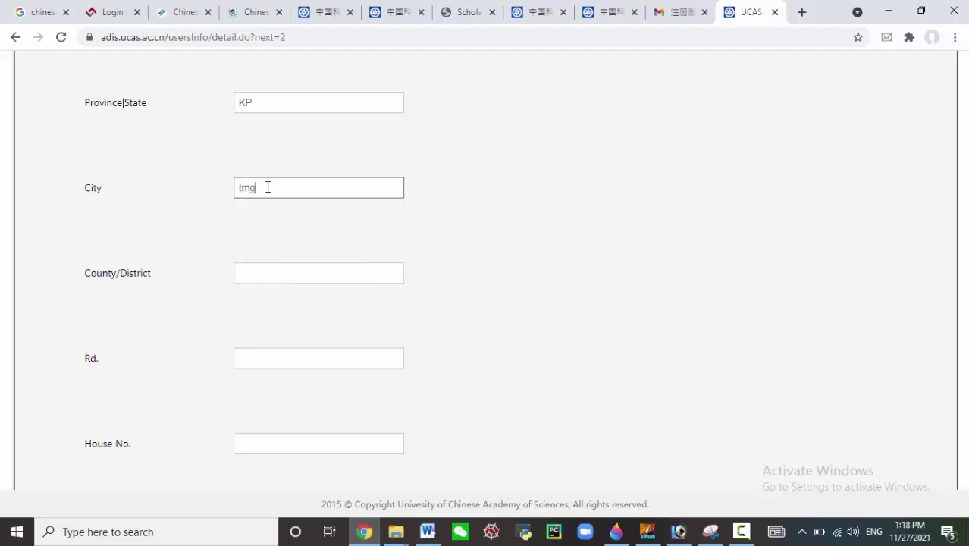
pyautogui.click(265, 269)
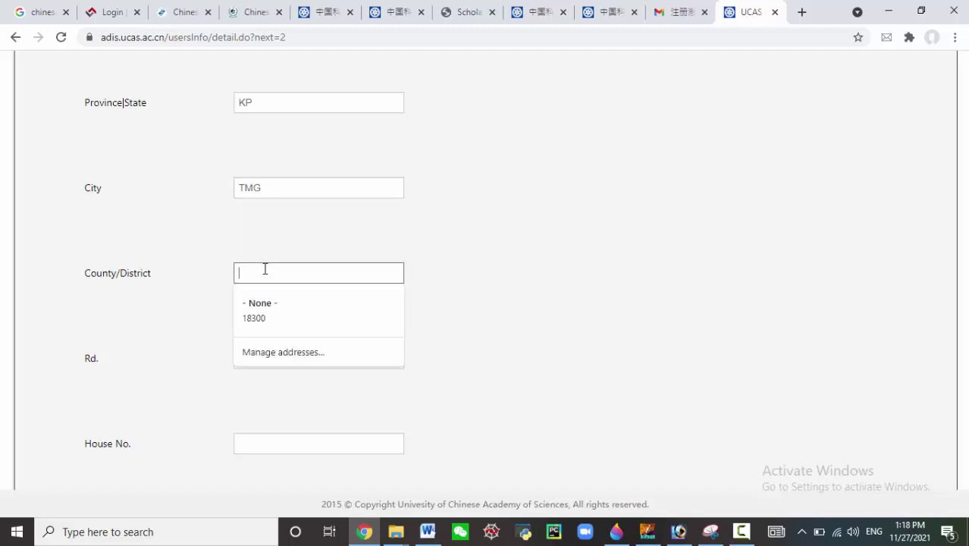
pyautogui.write('lower')
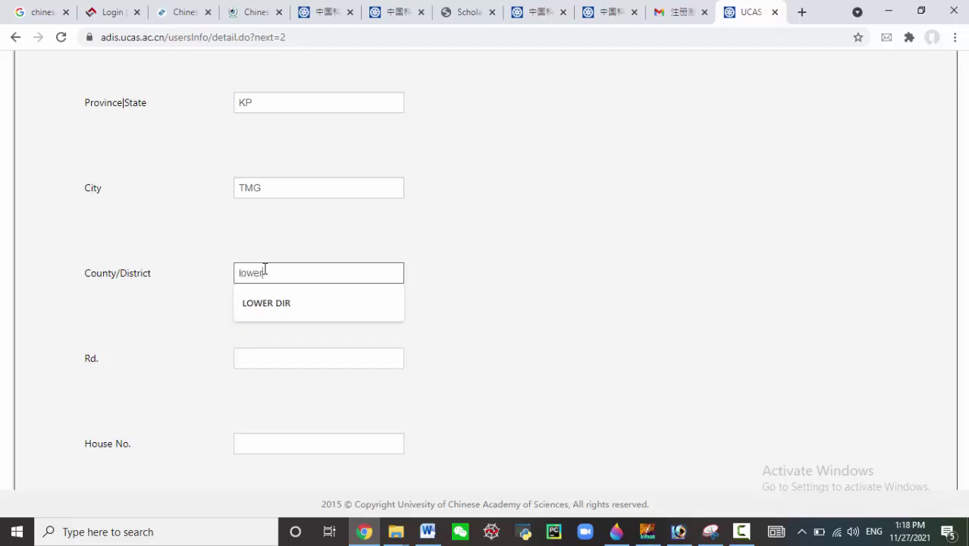
pyautogui.write(' dir')
pyautogui.click(270, 310)
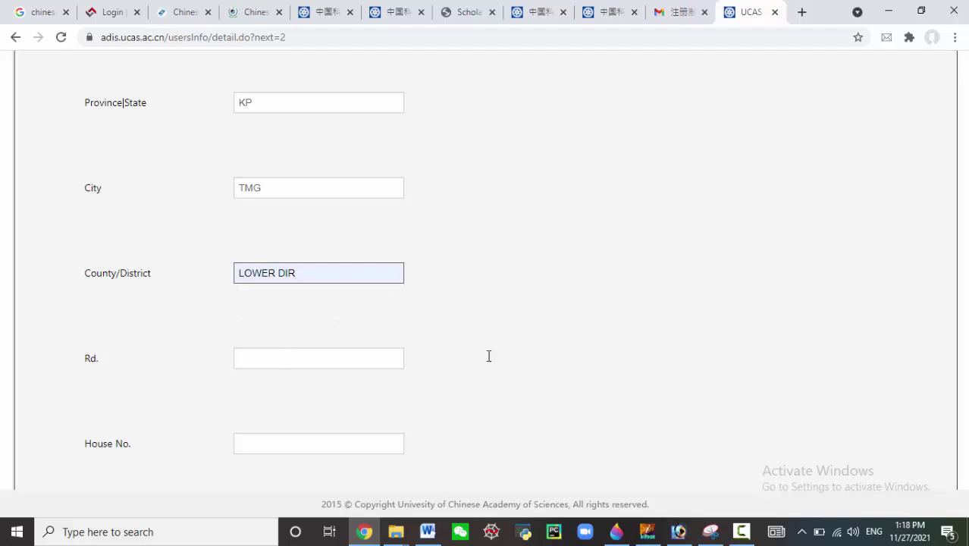
pyautogui.scroll(-4, 889, 351)
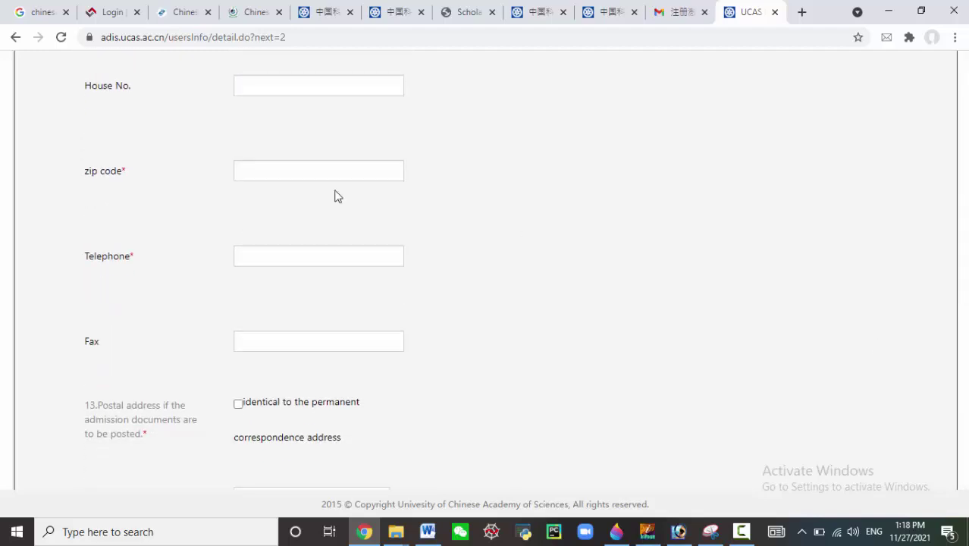
# Step: Fill the suggested zip code, replace the telephone number, and mark postal address identical to permanent
pyautogui.click(278, 176)
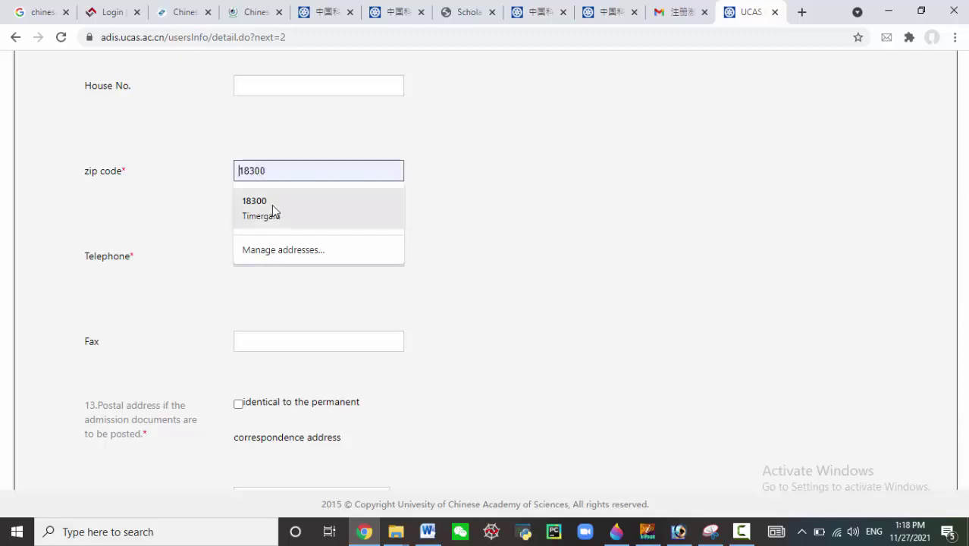
pyautogui.click(271, 210)
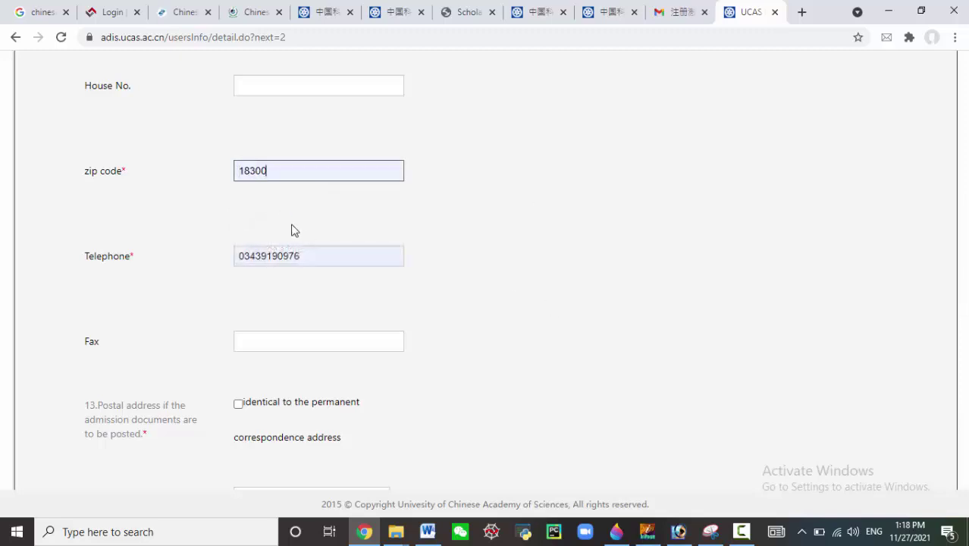
pyautogui.click(308, 255)
pyautogui.press('BackSpace')
pyautogui.press('BackSpace')
pyautogui.press('BackSpace')
pyautogui.press('BackSpace')
pyautogui.press('BackSpace')
pyautogui.press('BackSpace')
pyautogui.press('BackSpace')
pyautogui.press('BackSpace')
pyautogui.press('BackSpace')
pyautogui.press('BackSpace')
pyautogui.press('BackSpace')
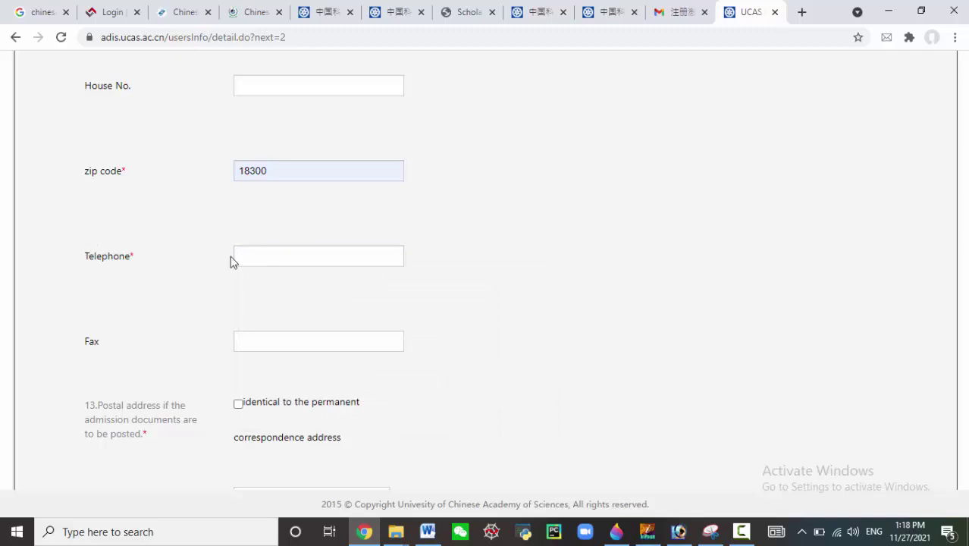
pyautogui.write('1235')
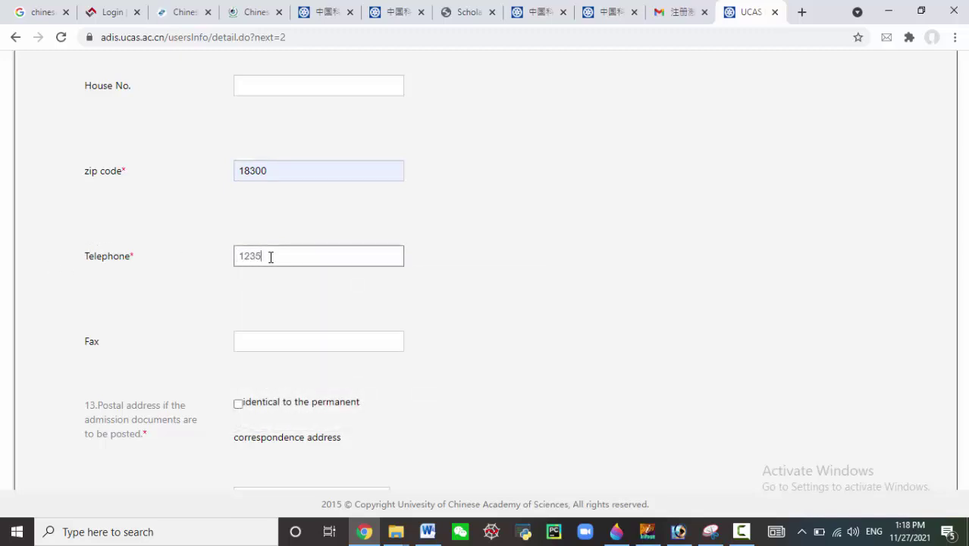
pyautogui.write('76543')
pyautogui.click(238, 408)
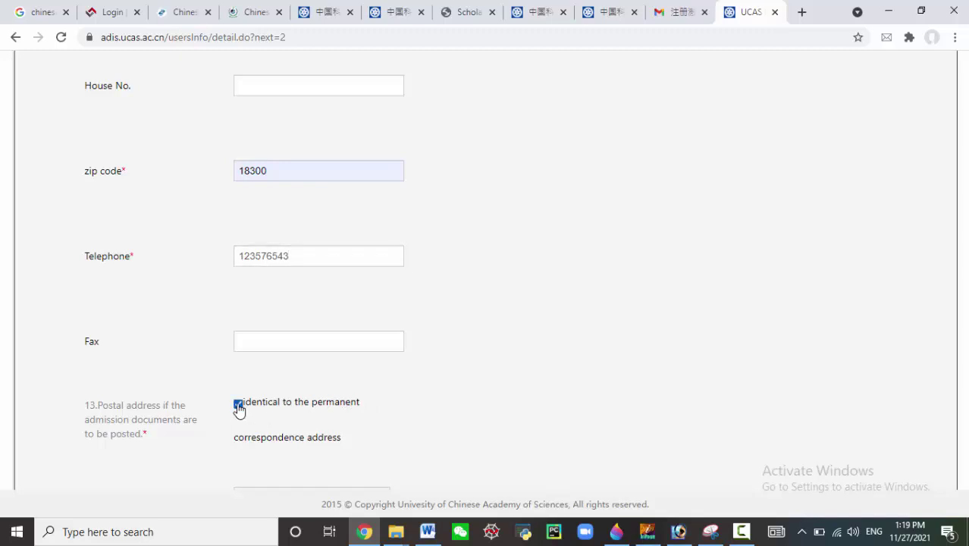
pyautogui.scroll(-5, 897, 352)
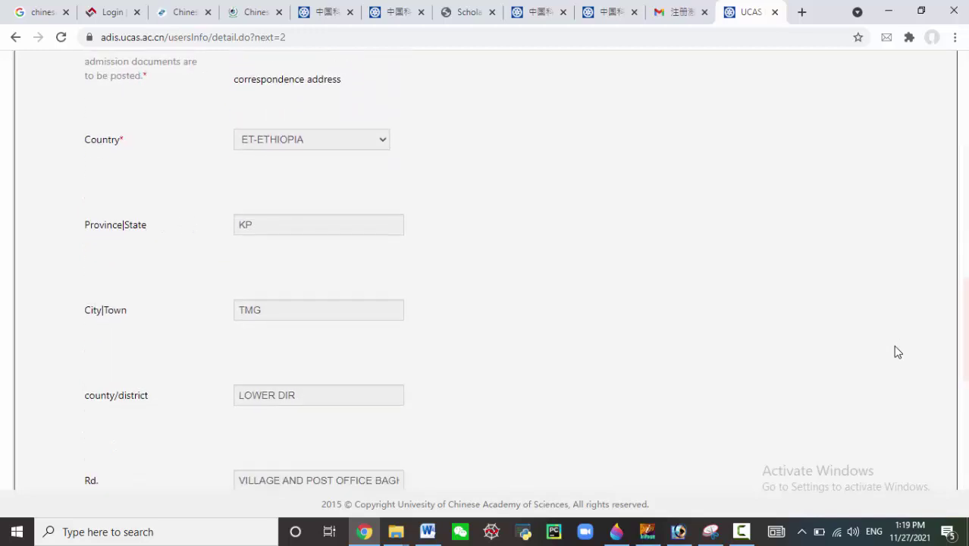
pyautogui.scroll(-1, 898, 352)
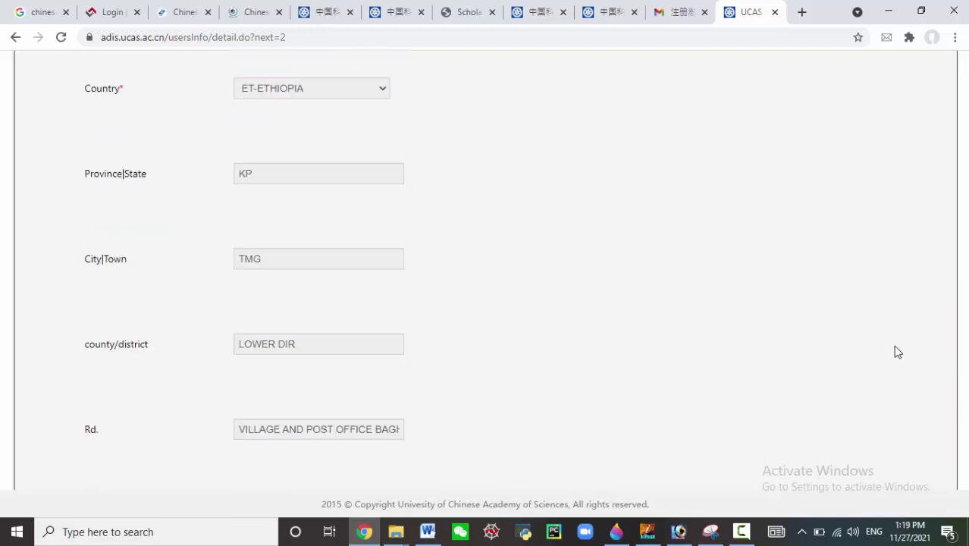
pyautogui.scroll(-4, 898, 352)
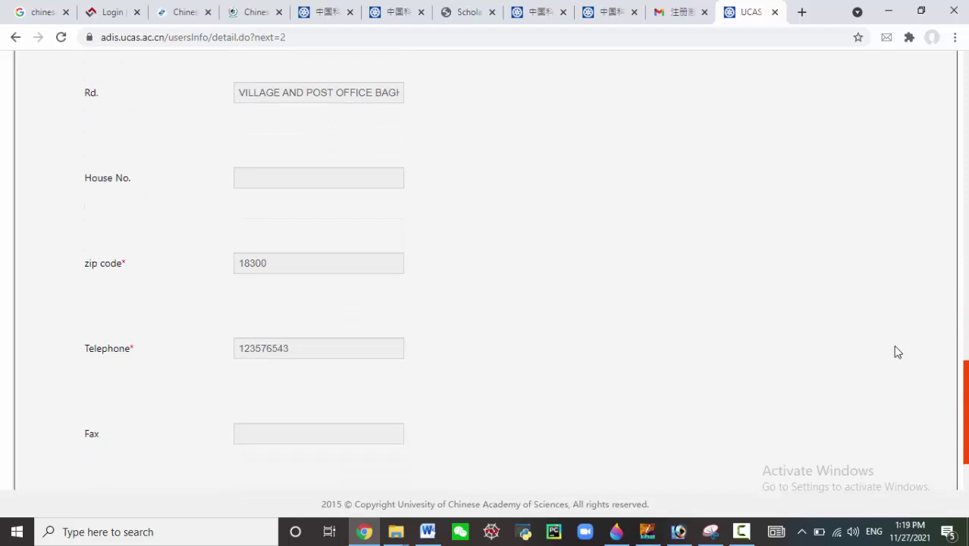
pyautogui.scroll(-3, 897, 351)
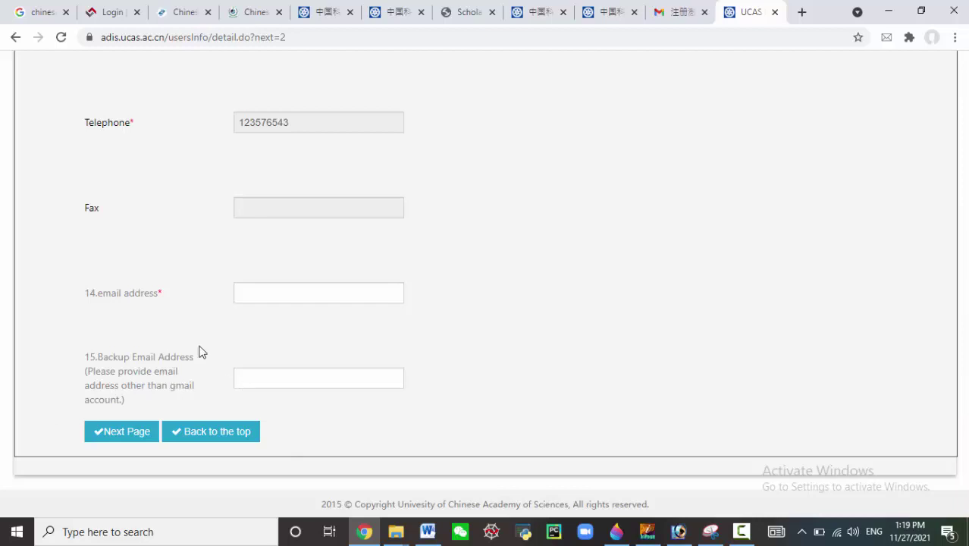
# Step: Fill the main and backup email fields from the saved suggestion and go to the next page
pyautogui.click(251, 292)
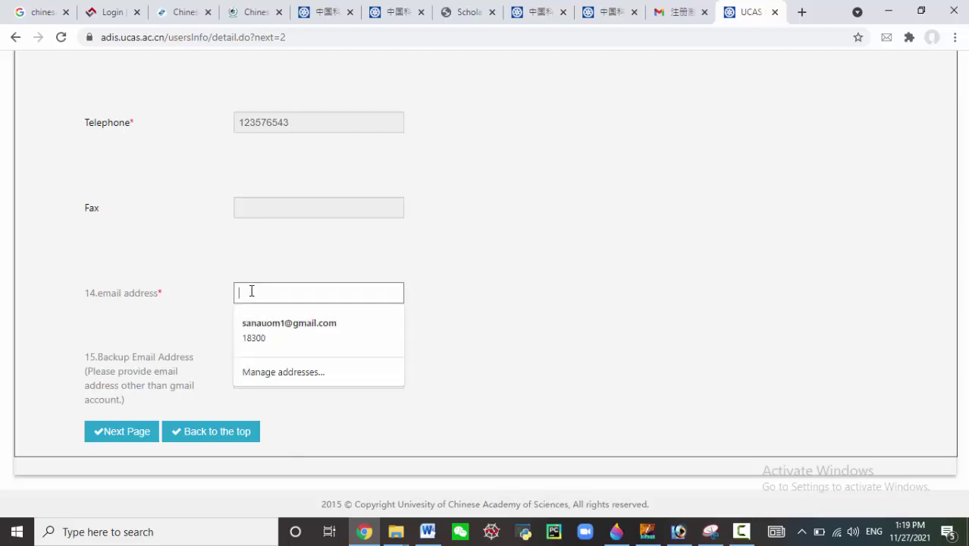
pyautogui.click(285, 325)
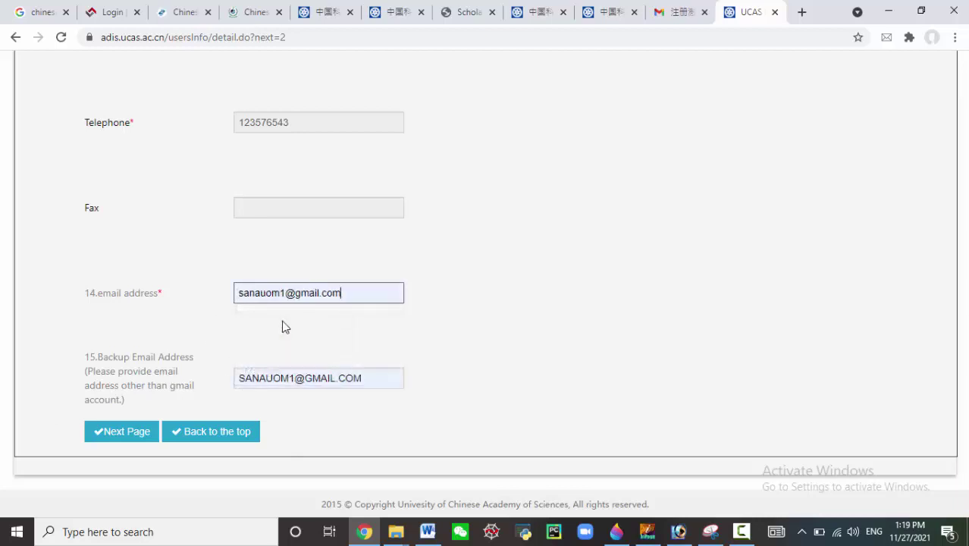
pyautogui.click(45, 341)
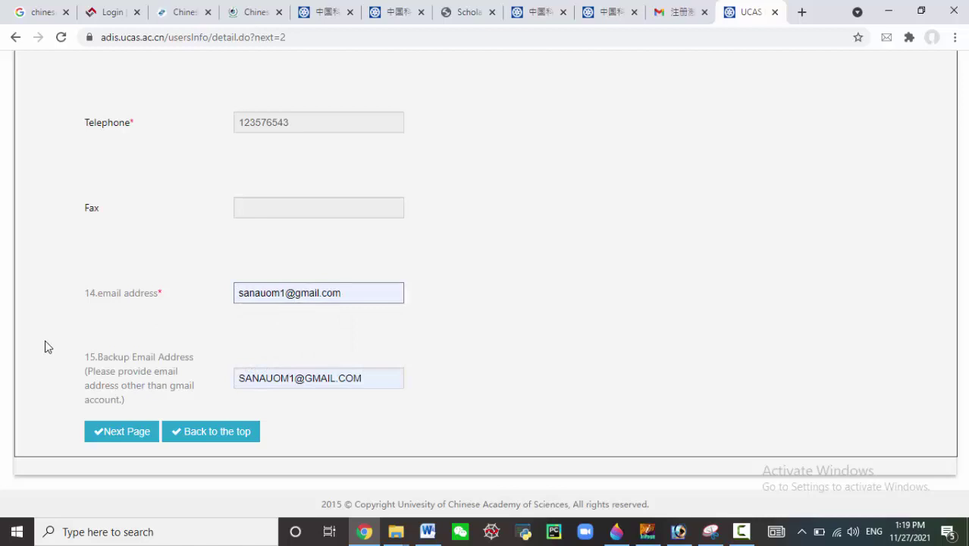
pyautogui.click(120, 432)
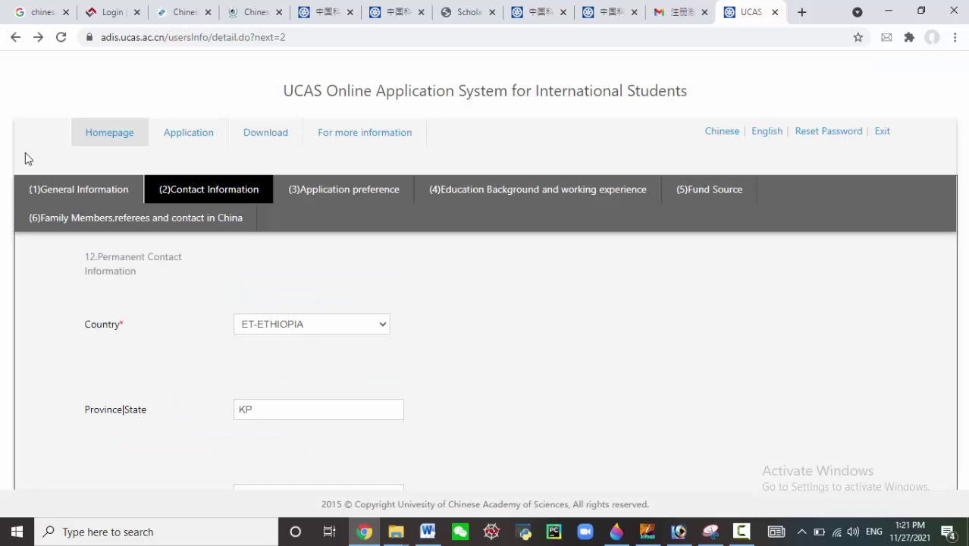
pyautogui.moveTo(180, 135)
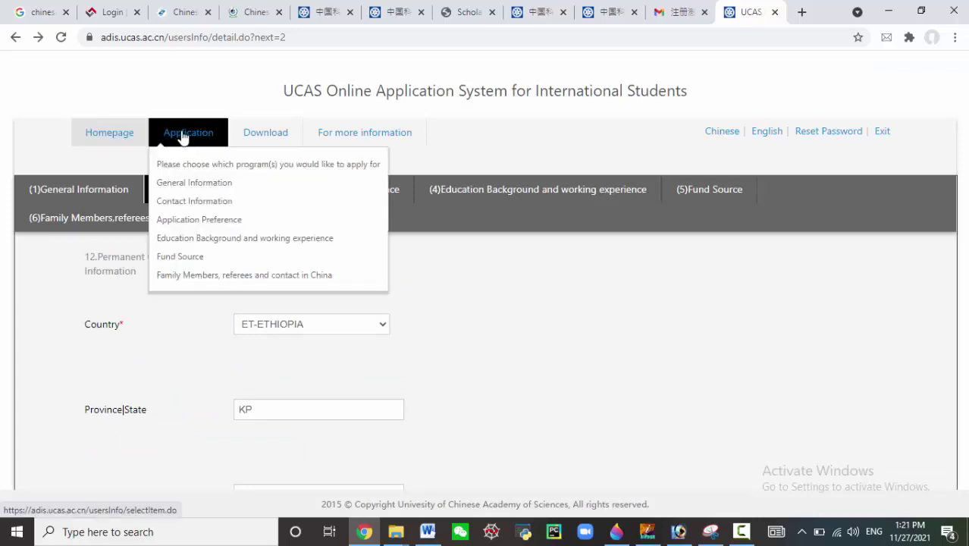